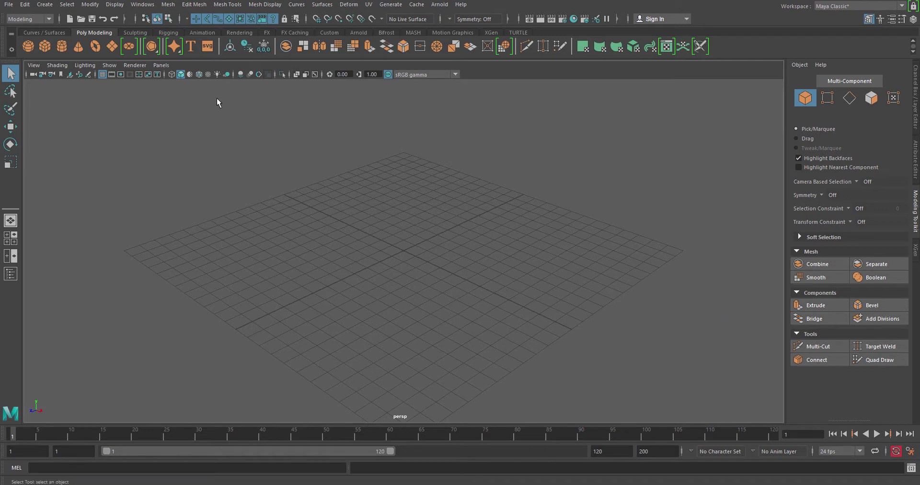
Open the Mesh Tools menu and close it again without choosing a tool
left_click(229, 5)
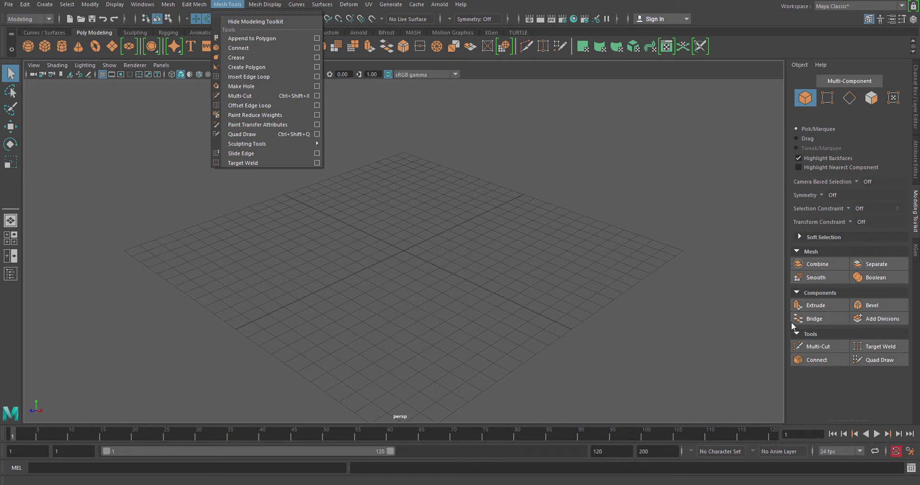
left_click(237, 5)
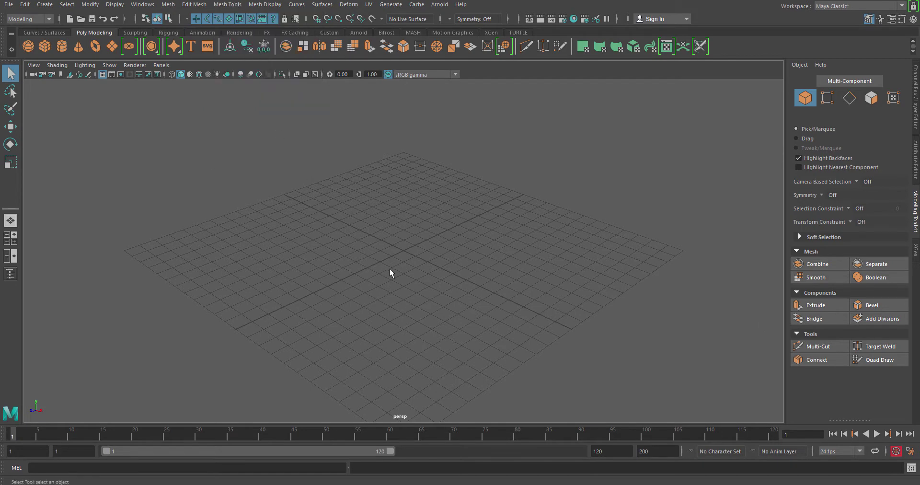
Create pSphere1 from the shelf and raise its Subdivisions Axis and Height to 29
left_click(27, 46)
scroll(419, 270, "up", 5)
key("ctrl+a")
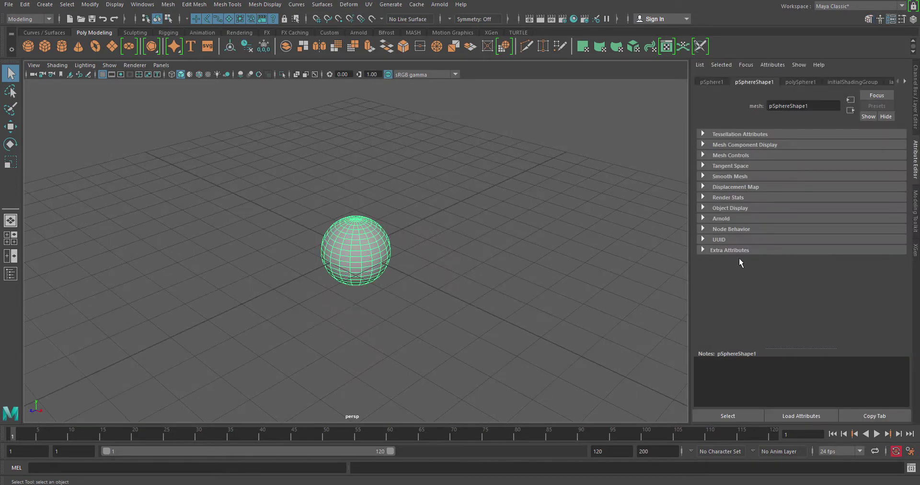
left_click(770, 192)
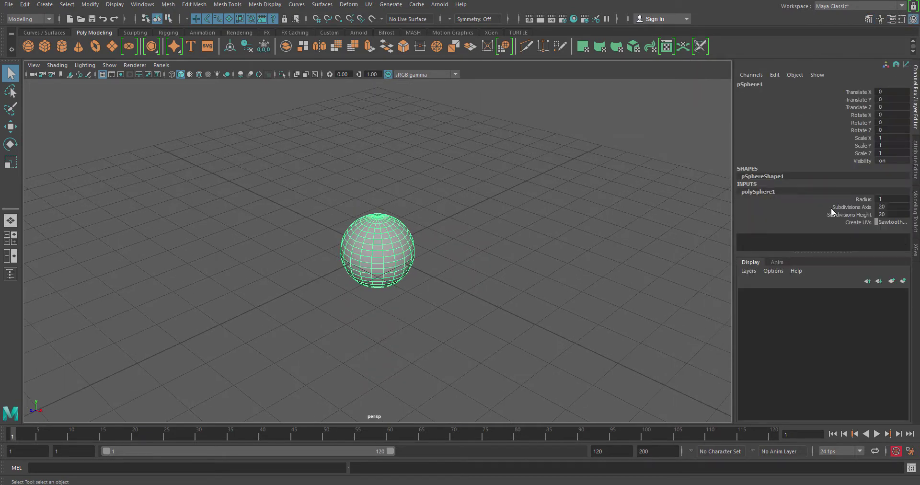
left_click_drag(833, 207, 837, 215)
middle_click_drag(547, 216, 600, 215)
Deselect, move the camera close to the sphere, reselect it and orbit around it
key("q")
left_click(422, 285)
right_click_drag(365, 315, 661, 341, "alt")
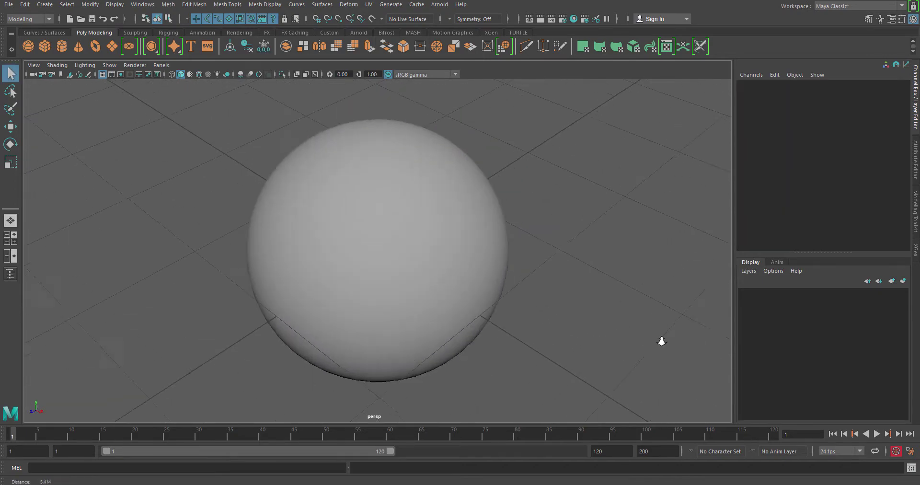
left_click(363, 344)
left_click_drag(363, 344, 455, 307, "alt")
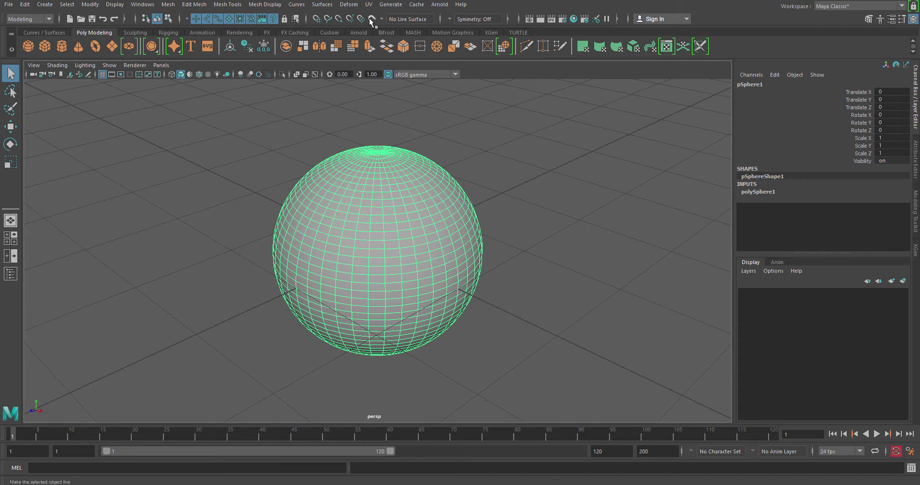
Start Quad Draw on the sphere, then switch to the Move tool and deselect to leave it
left_click(218, 6)
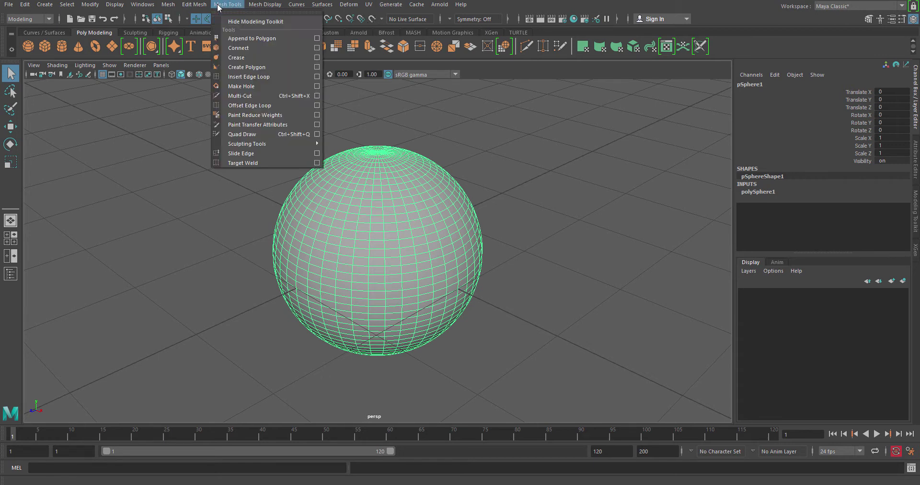
left_click(260, 135)
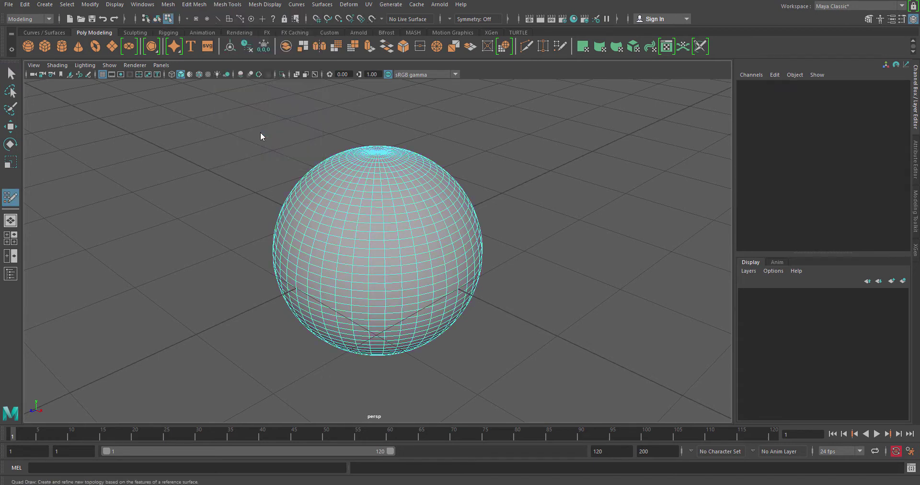
left_click(384, 178)
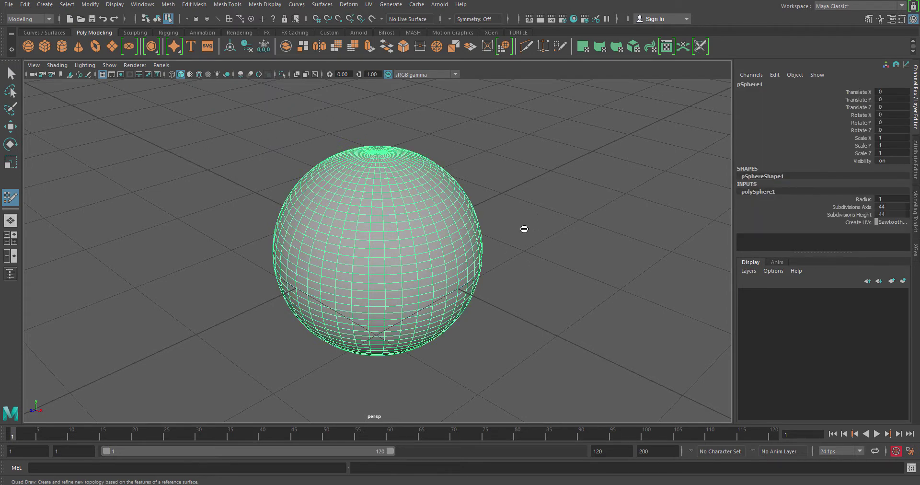
key("w")
left_click(532, 238)
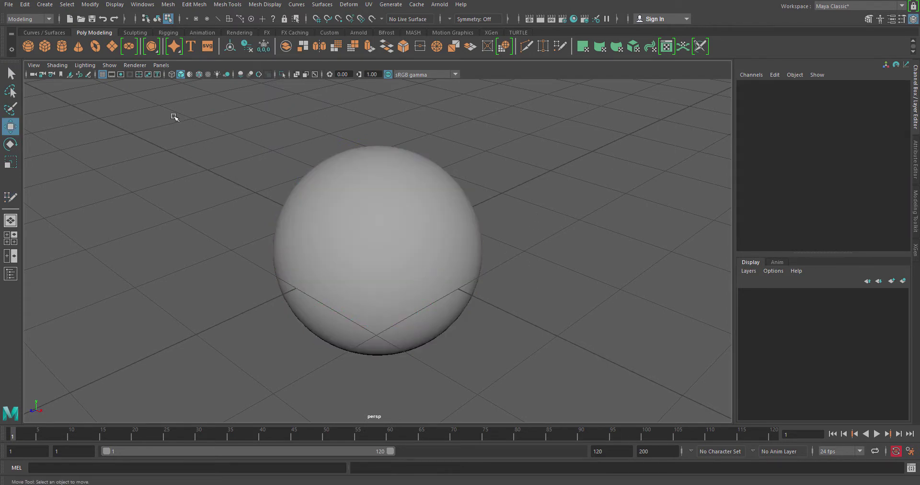
Start Quad Draw again, read its live-surface warning, and select the sphere
left_click(228, 4)
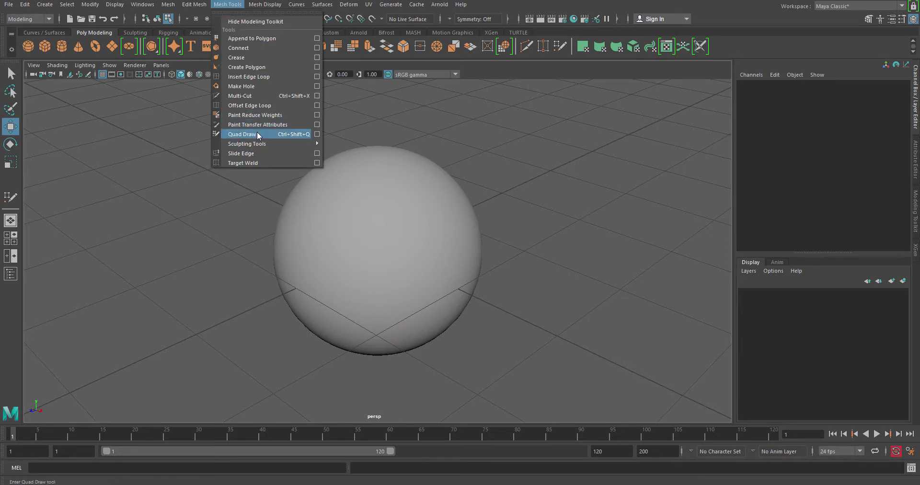
left_click(257, 133)
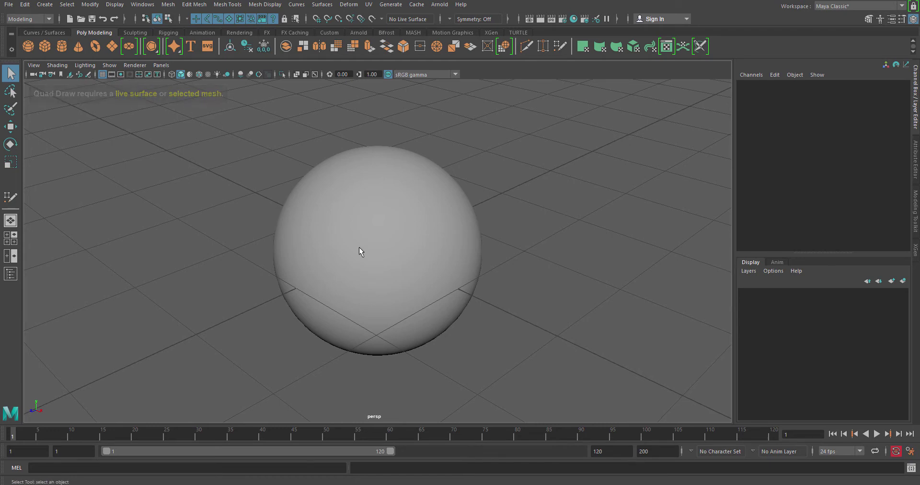
left_click(376, 238)
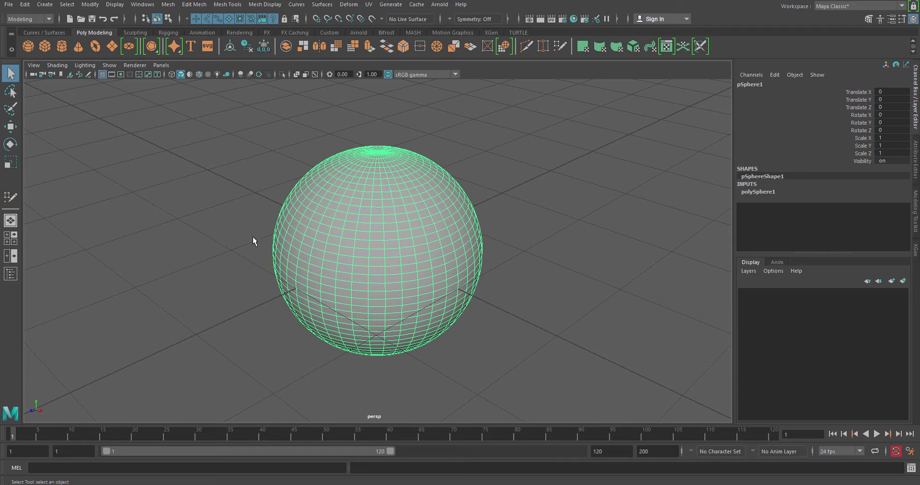
Make pSphere1 live, turn on Wireframe on Shaded, and launch Quad Draw on it
left_click(370, 19)
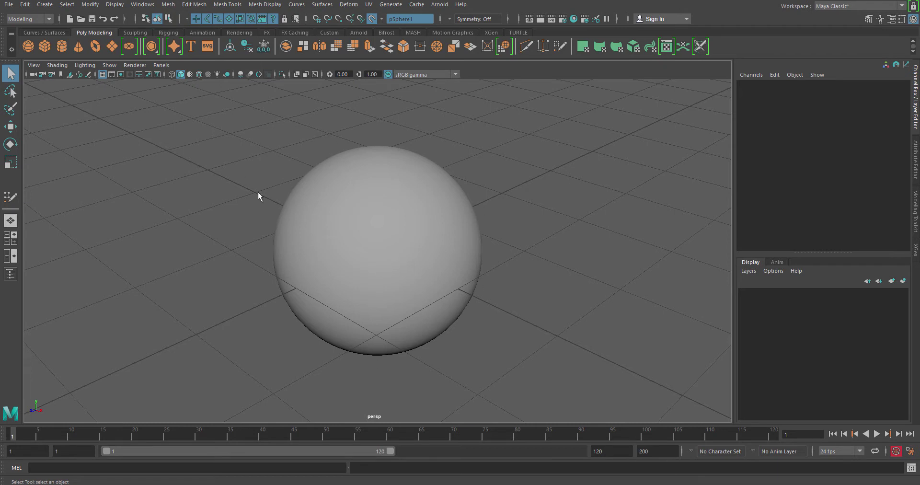
left_click_drag(272, 159, 556, 344)
left_click(199, 75)
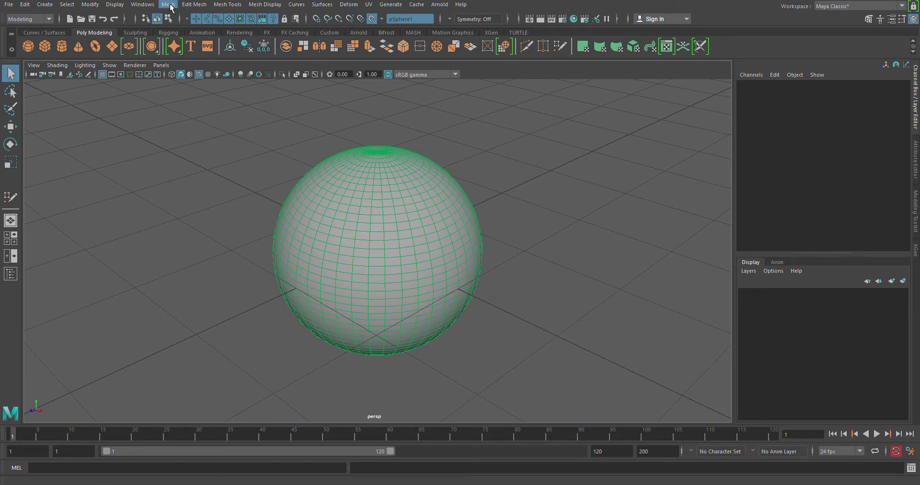
left_click(230, 5)
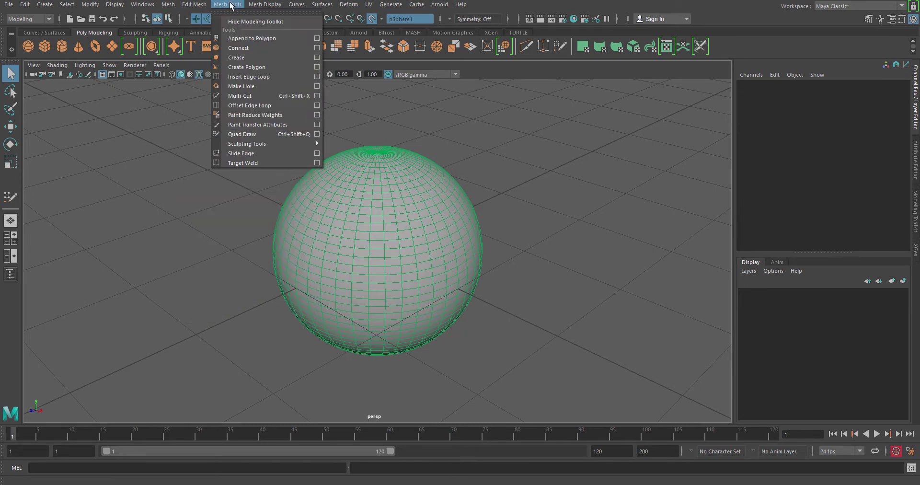
left_click(274, 133)
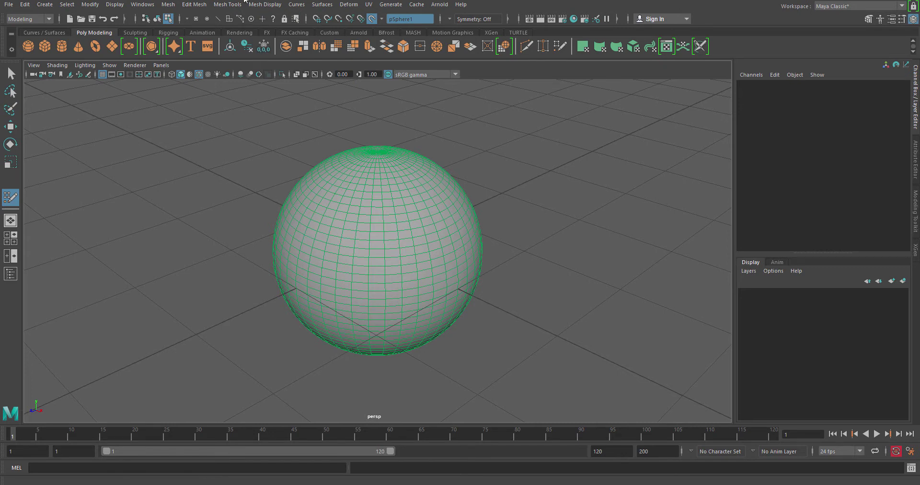
Show the Modeling Toolkit, widen it, and scroll to the Quad Draw Options
left_click(917, 215)
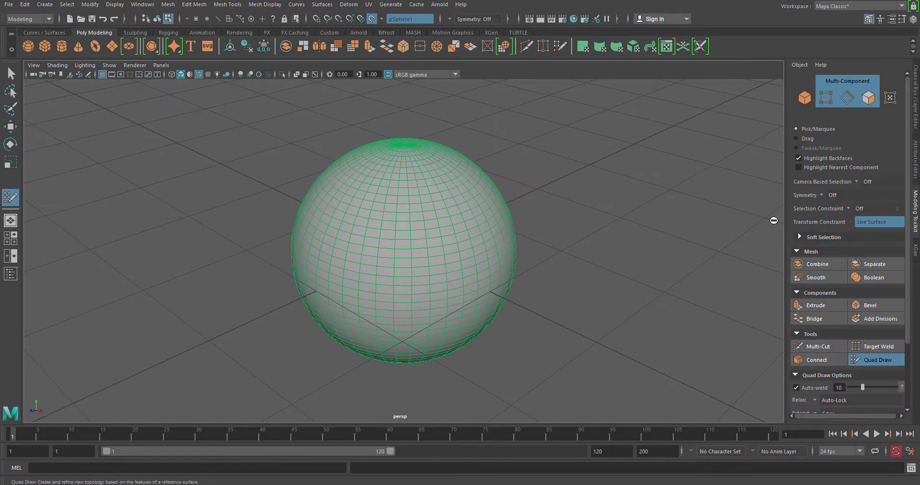
left_click_drag(788, 225, 747, 223)
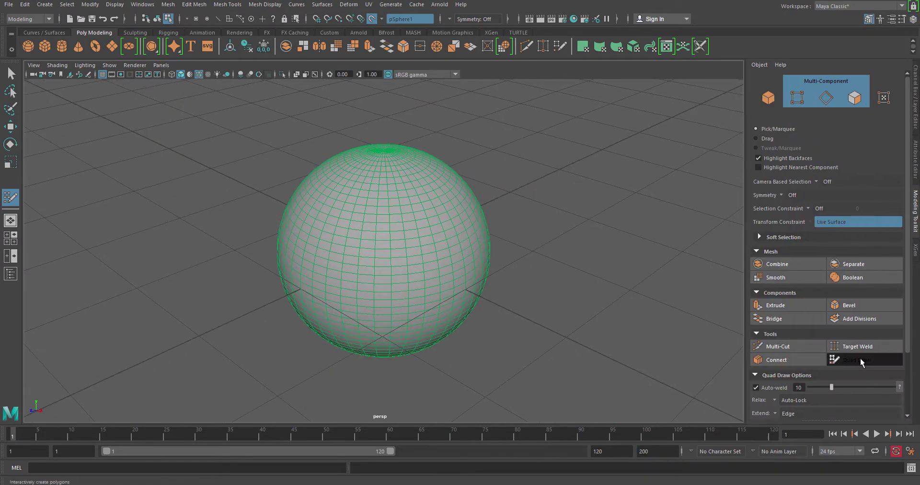
scroll(864, 329, "down", 3)
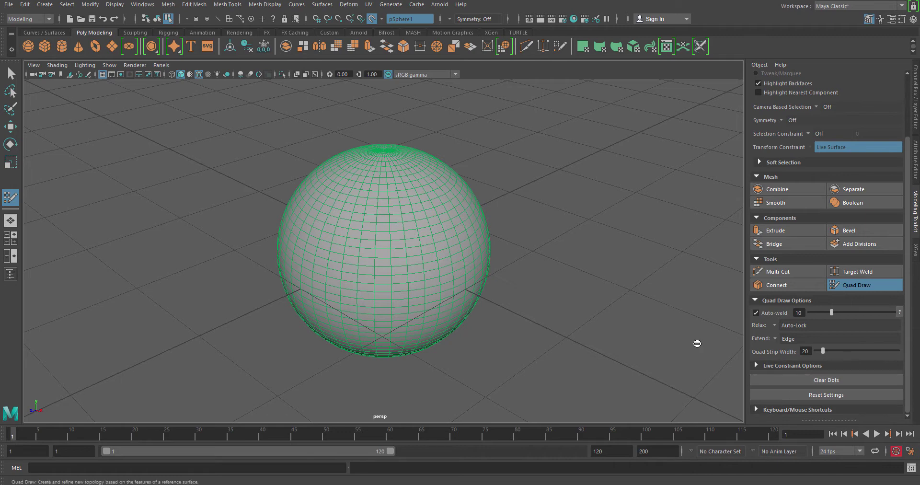
scroll(374, 264, "up", 3)
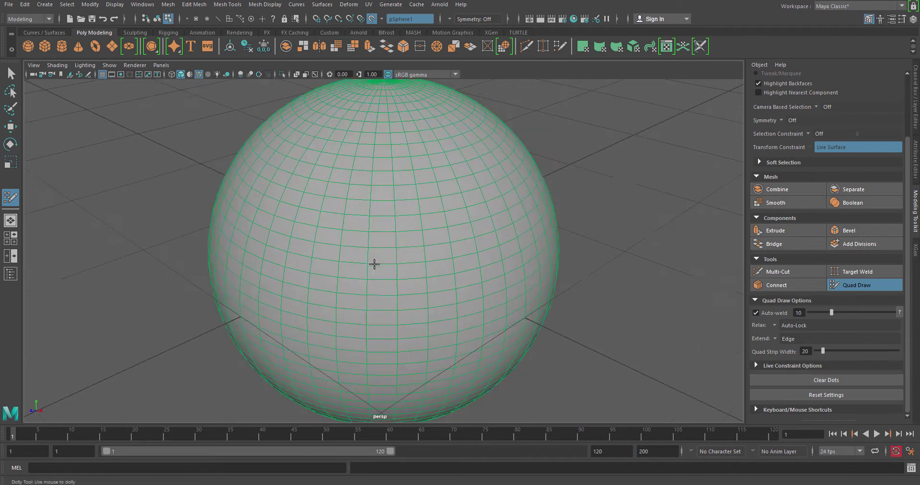
Place Quad Draw dots on the sphere's front to outline a preview quad
left_click_drag(344, 209, 355, 219, "alt")
left_click(330, 175)
left_click(407, 178)
left_click(401, 230)
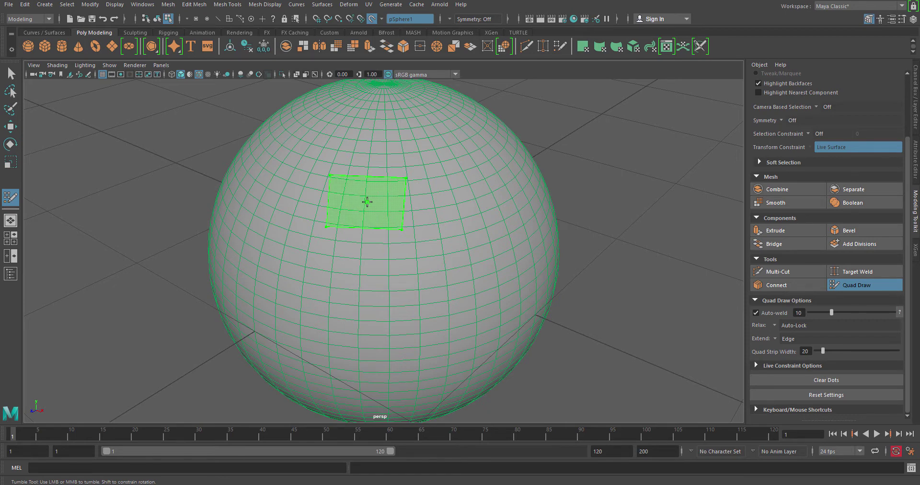
Fill the dots into a blue quad face and tumble around the sphere to inspect it
left_click(367, 202, "shift")
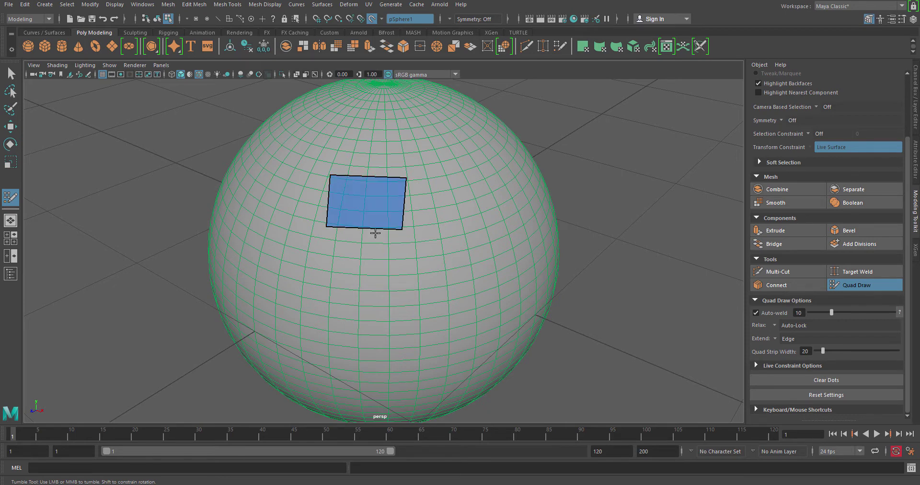
left_click_drag(370, 237, 332, 233, "alt")
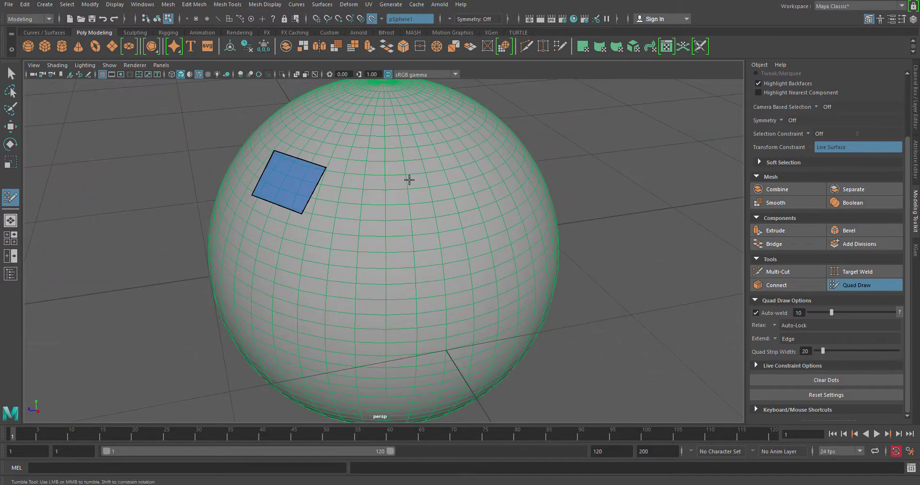
middle_click_drag(411, 177, 400, 215, "alt")
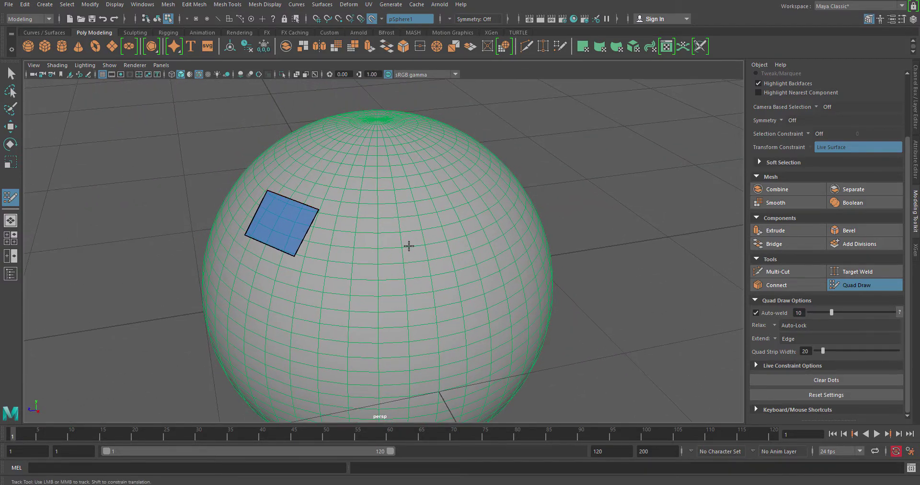
mouse_move(395, 259)
left_mouse_down("alt")
mouse_move(351, 255)
mouse_move(380, 259)
mouse_move(361, 232)
left_mouse_up("alt")
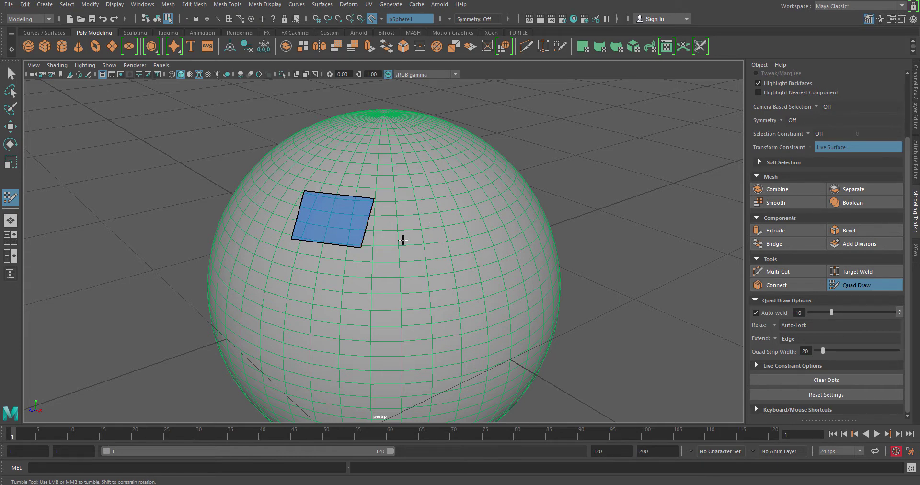
mouse_move(355, 265)
left_mouse_down("alt")
mouse_move(321, 267)
mouse_move(320, 245)
mouse_move(343, 257)
left_mouse_up("alt")
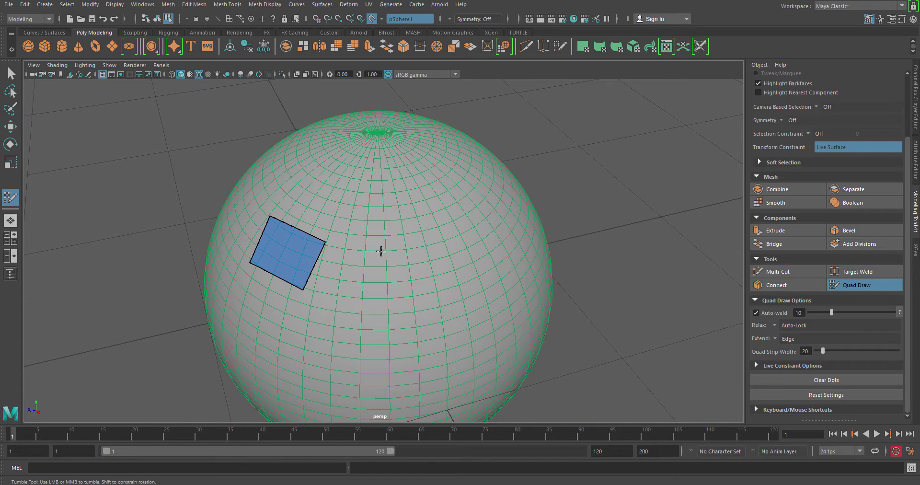
Add two dots beside the first quad and fill them into a second joined face
left_click(381, 251)
left_click(371, 299)
left_click_drag(369, 298, 390, 273, "alt")
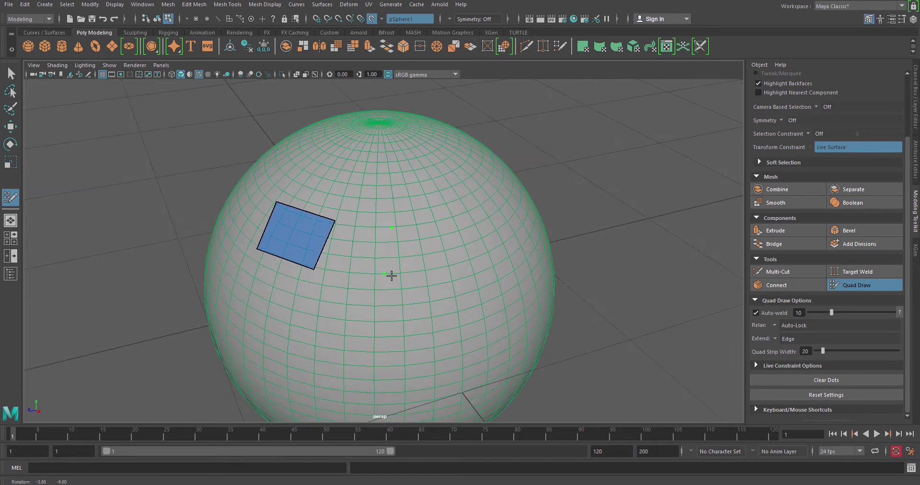
left_click(360, 245, "shift")
left_click_drag(358, 244, 325, 222, "alt")
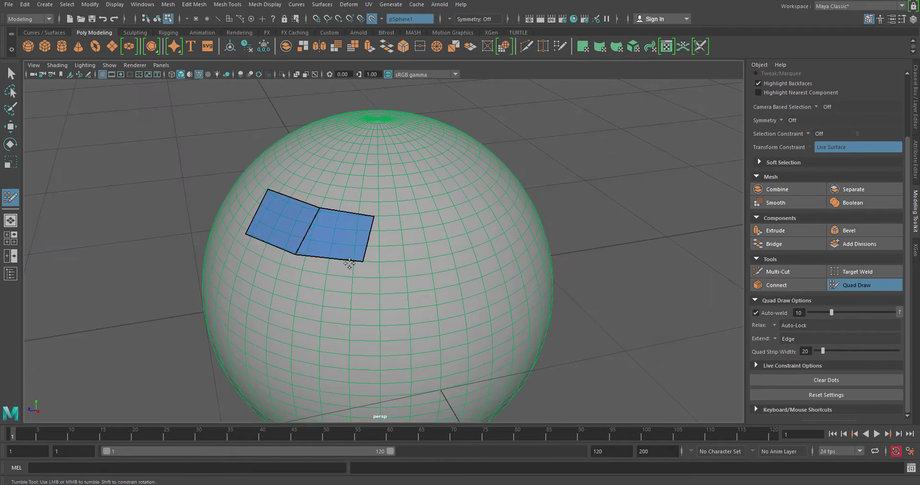
mouse_move(344, 195)
left_mouse_down("alt")
mouse_move(356, 202)
mouse_move(339, 196)
left_mouse_up("alt")
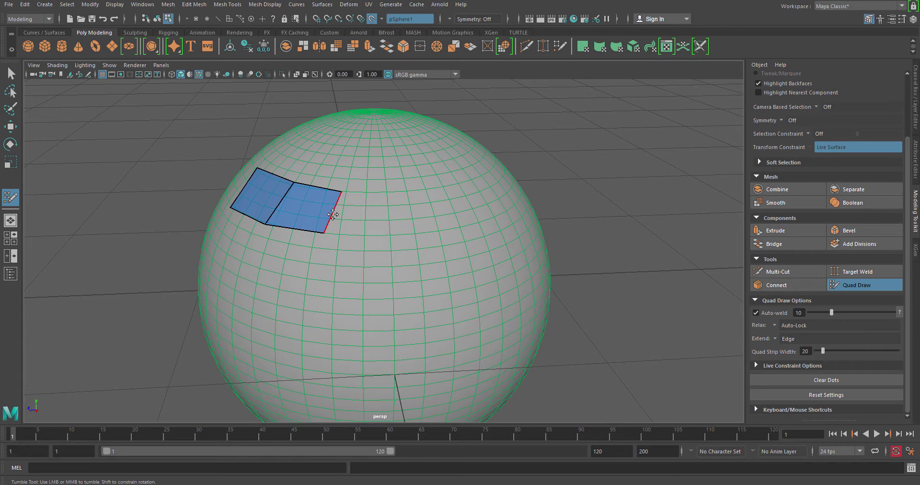
Extend a third quad off the strip's right edge, undo it, and extend it again
left_click_drag(334, 216, 388, 222)
key("ctrl+z")
left_click_drag(334, 214, 396, 222)
left_click_drag(384, 255, 411, 261, "alt")
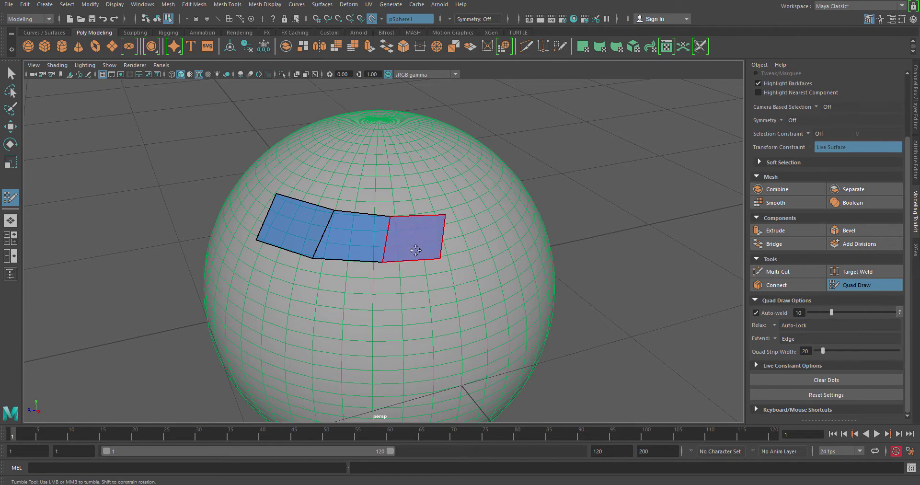
left_click_drag(417, 242, 349, 228, "alt")
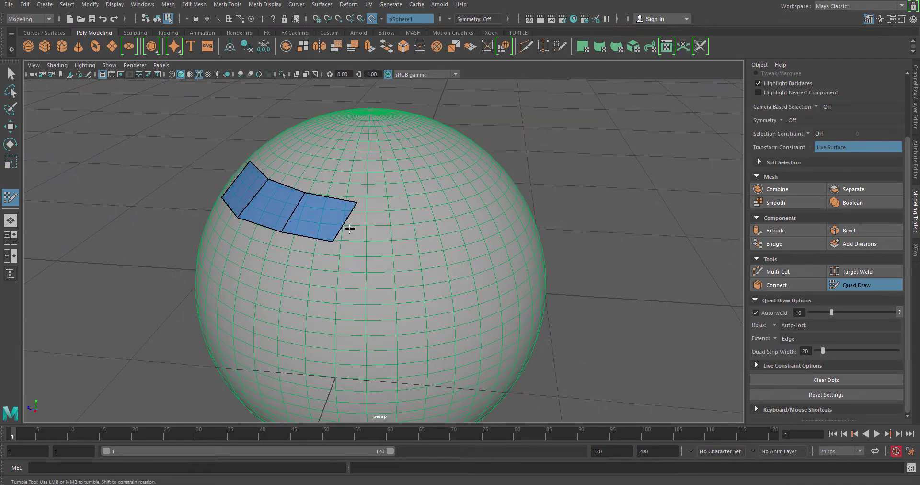
left_click_drag(329, 245, 320, 253, "alt")
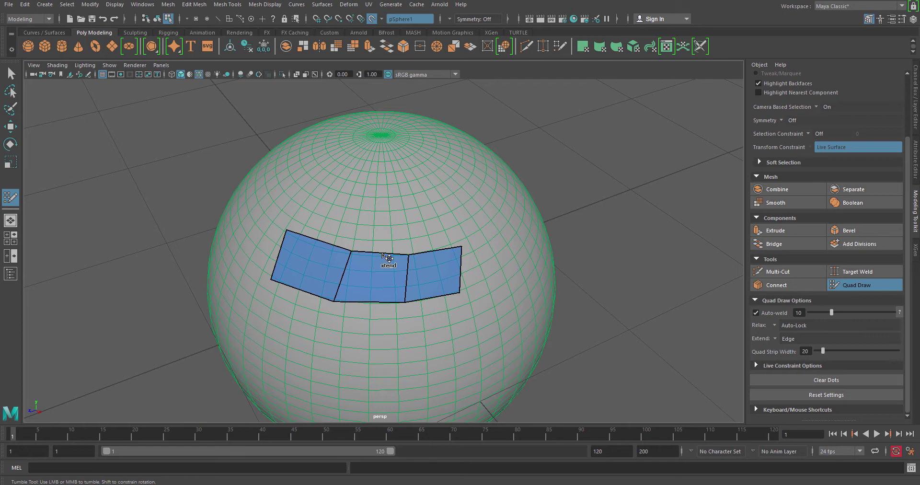
Extend the strip's long edge into a second row of three quads, forming a six-face patch
left_click_drag(382, 253, 391, 226)
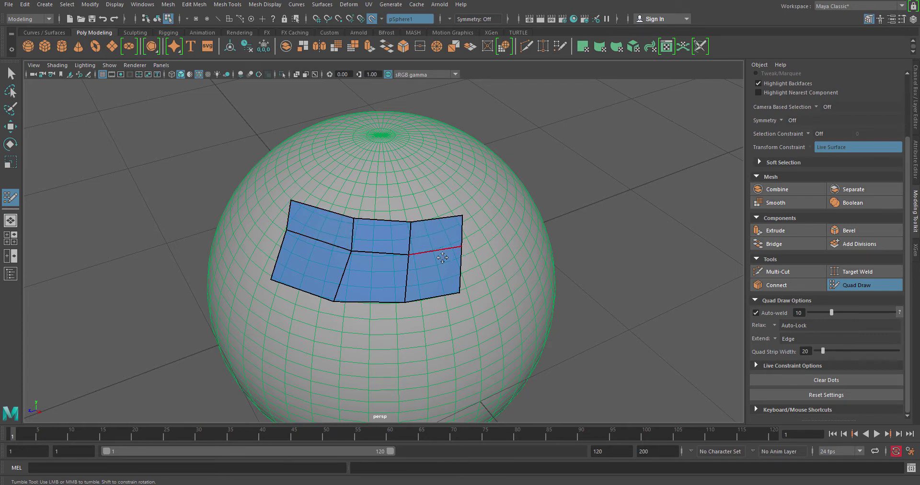
left_click_drag(436, 251, 366, 265, "alt")
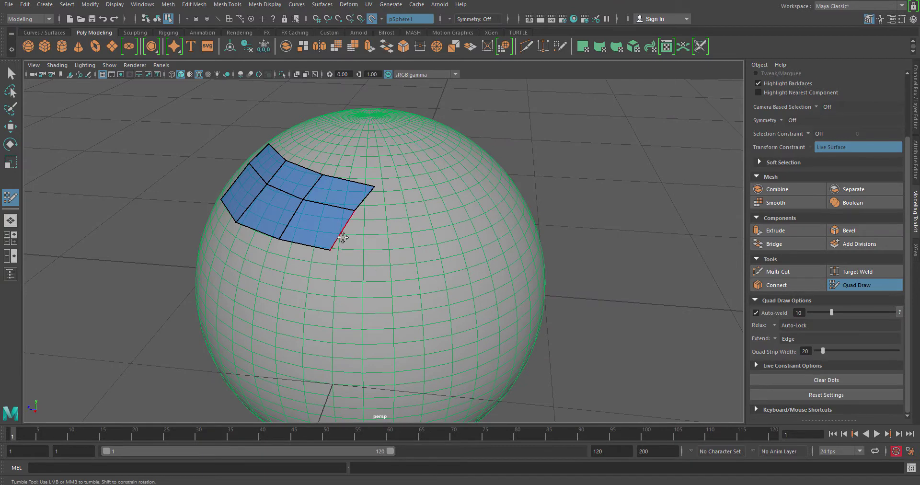
left_click_drag(343, 232, 372, 252, "alt")
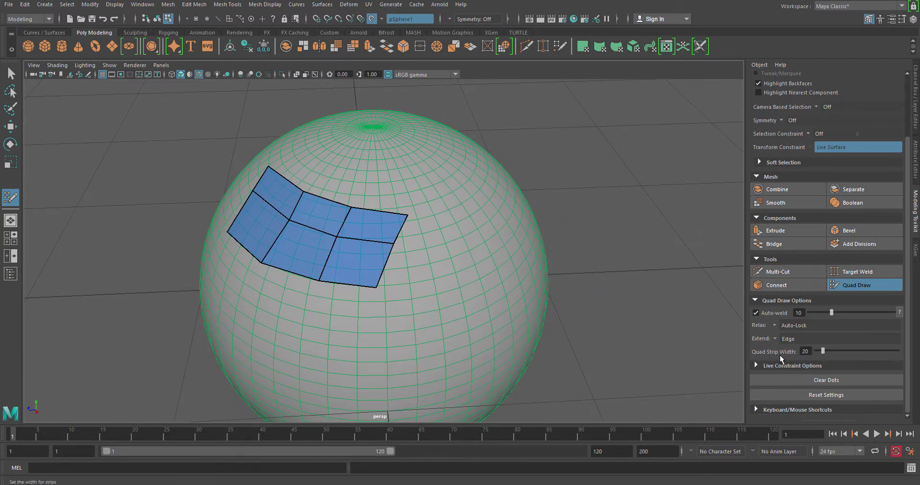
Check the Auto-weld field, leave Extend on Edge, and drop a dot above the patch
left_click_drag(396, 257, 411, 267, "alt")
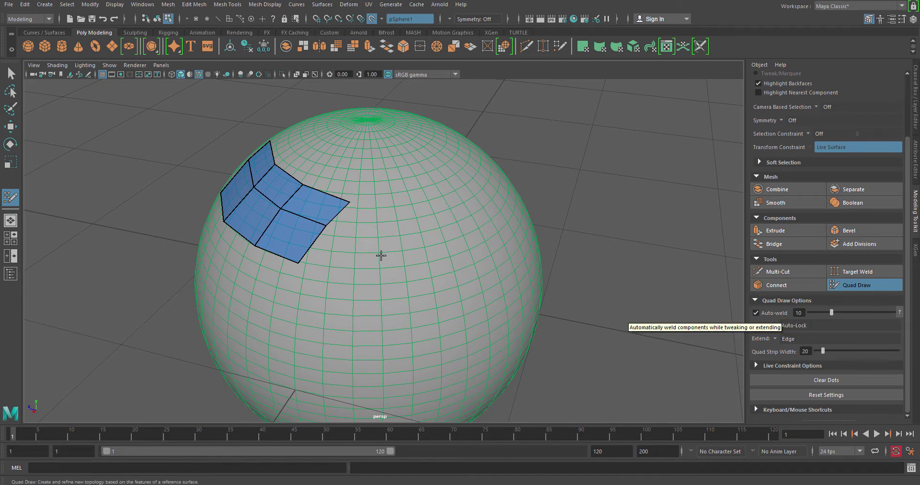
left_click_drag(314, 235, 351, 246, "alt")
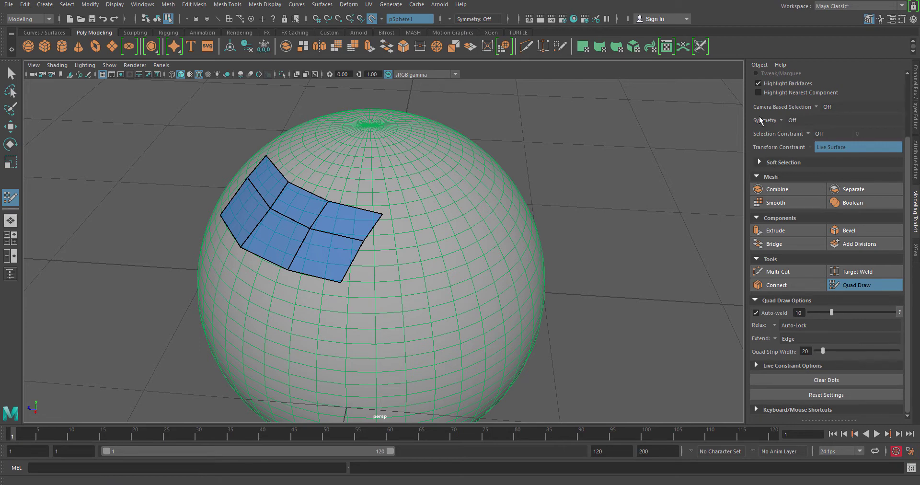
left_click(799, 313)
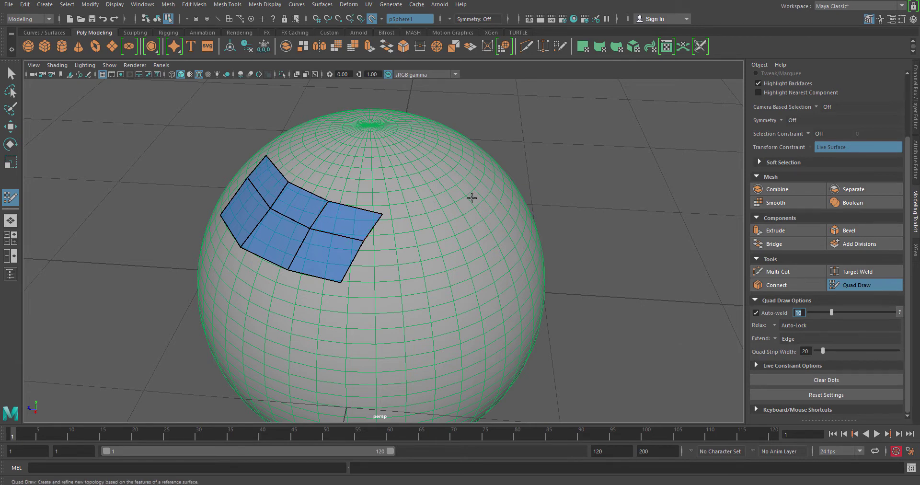
left_click(775, 338)
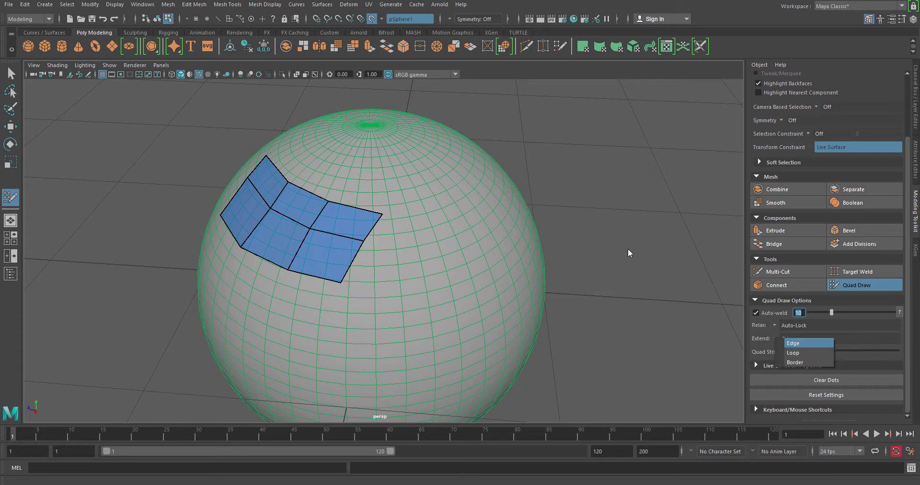
left_click(342, 192)
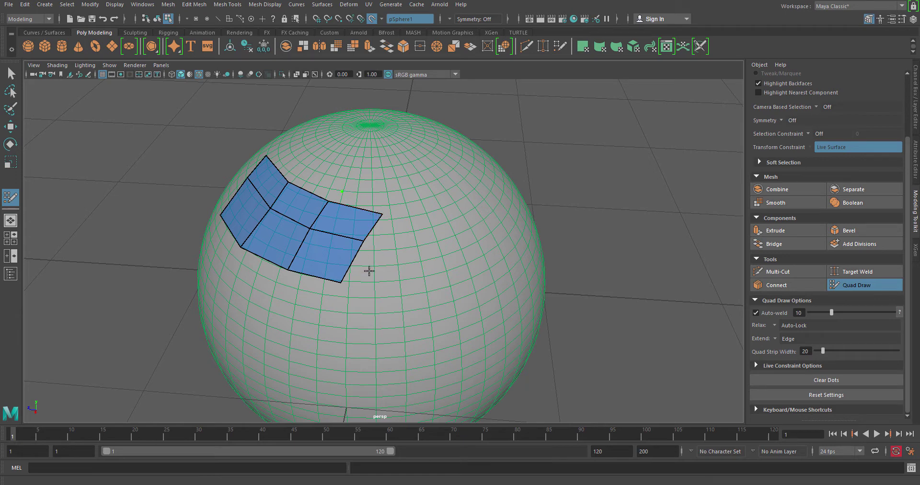
Move the placed dot further left and fill the notch with a sixth quad
left_click_drag(369, 269, 335, 268, "alt")
right_click_drag(335, 268, 403, 272, "alt")
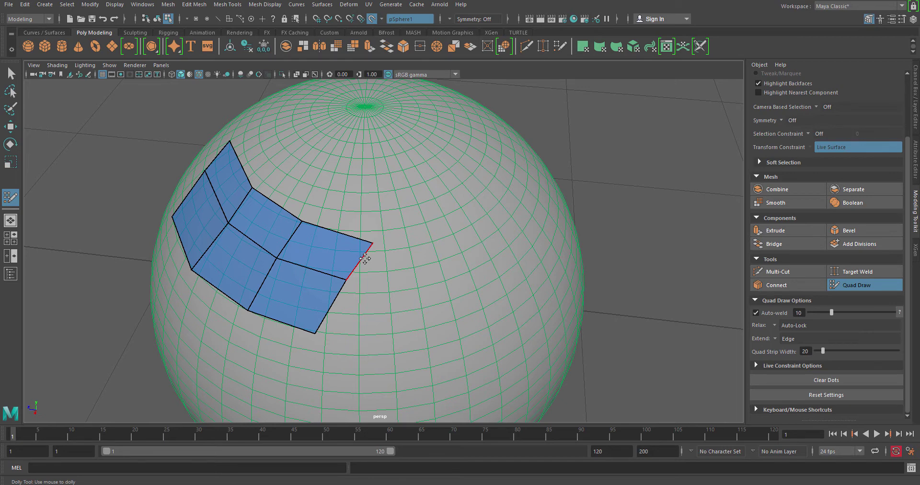
key("Tab")
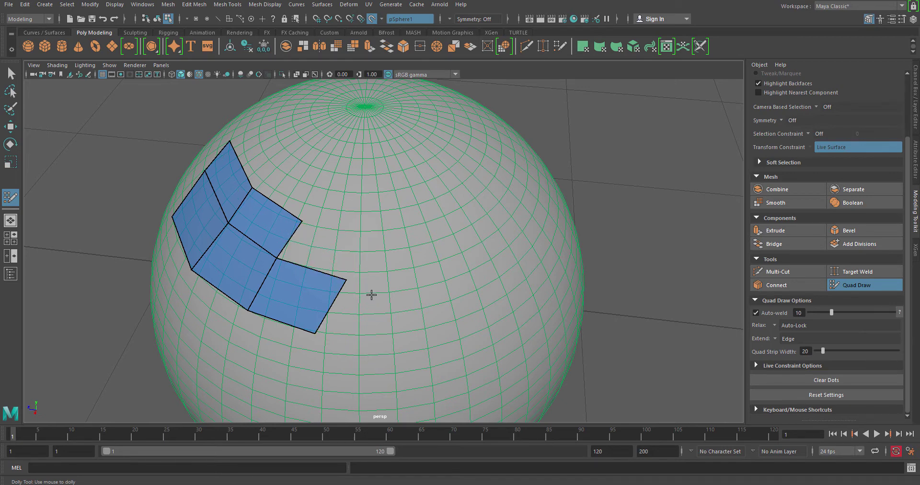
left_click_drag(375, 290, 407, 274, "alt")
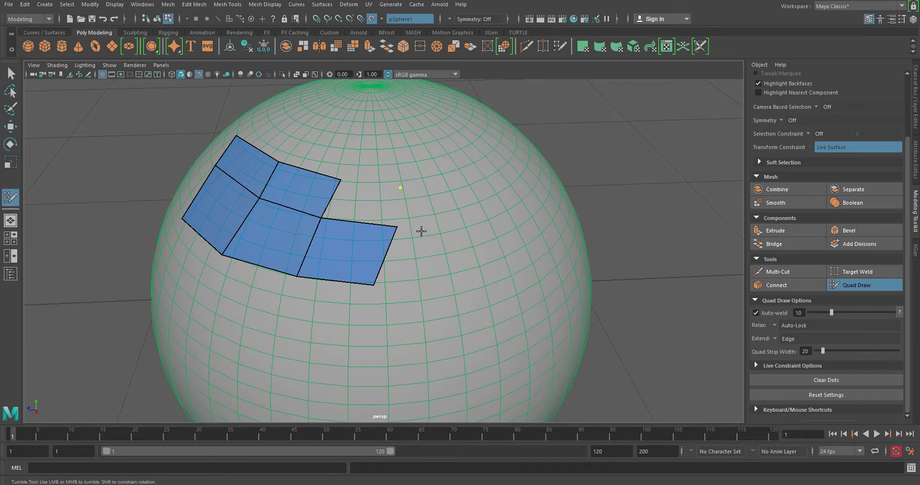
key("shift")
mouse_move(402, 191)
left_mouse_down()
mouse_move(376, 189)
mouse_move(434, 175)
mouse_move(427, 169)
left_mouse_up()
left_click(385, 203, "shift")
left_click_drag(460, 257, 380, 238, "alt")
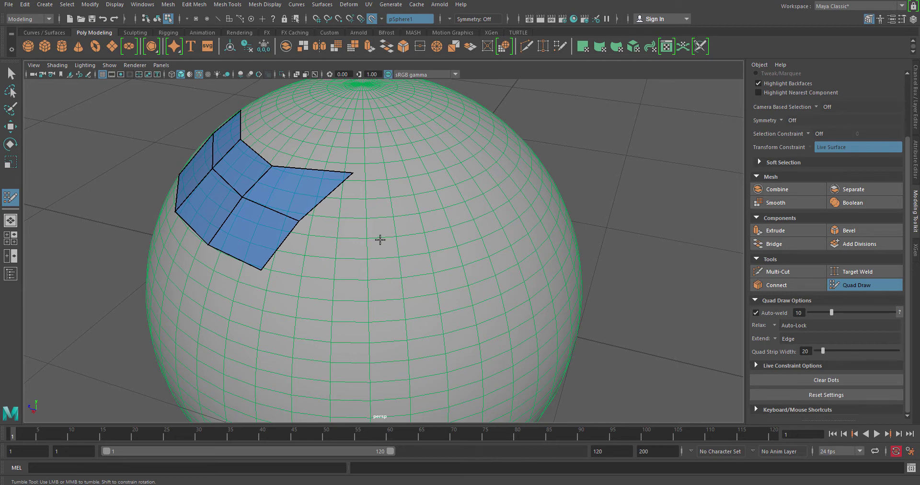
Drag the central vertex down and the left-middle and left-edge vertices down and left
left_click_drag(301, 244, 374, 249, "alt")
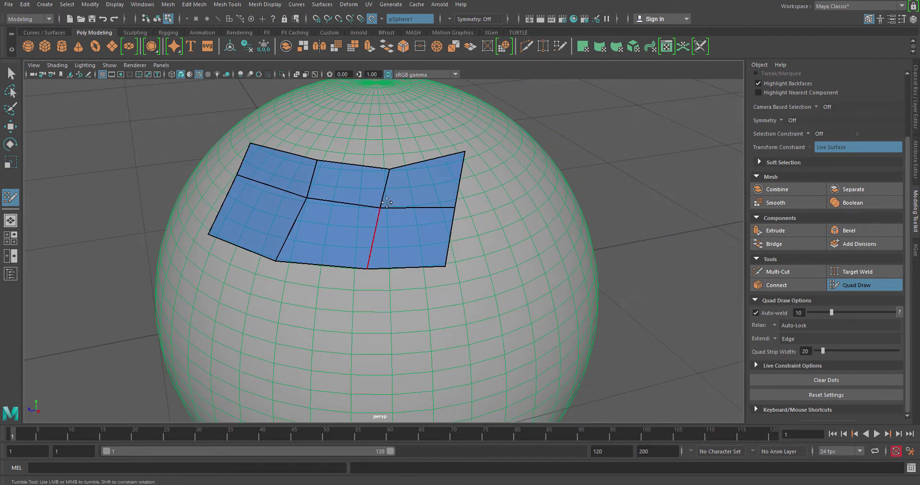
left_click_drag(381, 207, 376, 223)
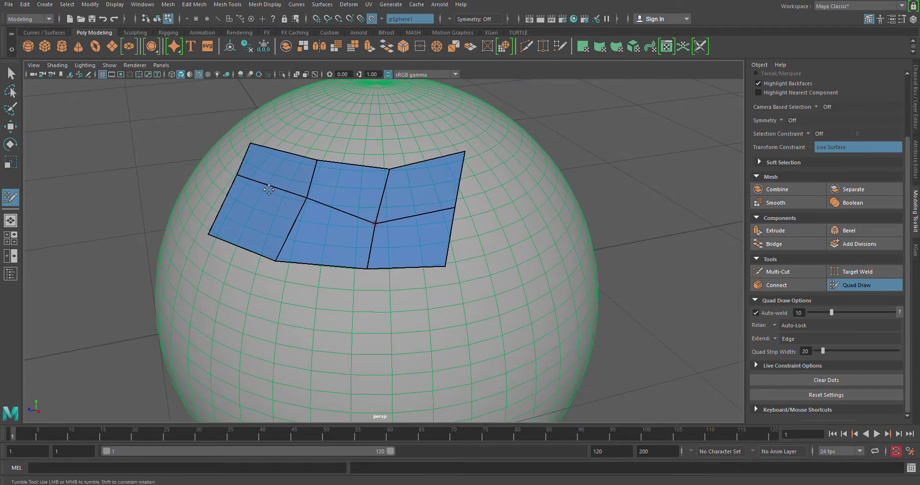
mouse_move(307, 198)
left_mouse_down()
mouse_move(291, 215)
mouse_move(293, 207)
left_mouse_up()
mouse_move(237, 175)
left_mouse_down()
mouse_move(228, 191)
mouse_move(230, 162)
mouse_move(248, 162)
left_mouse_up()
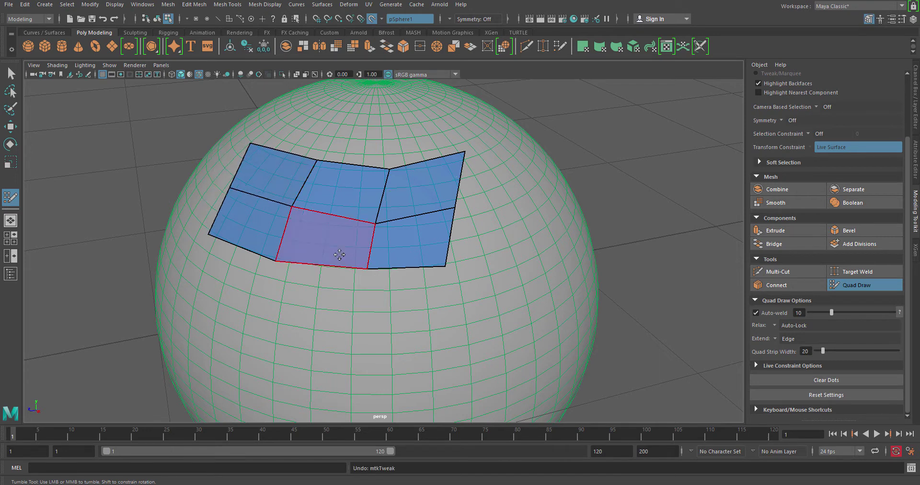
left_click_drag(385, 249, 430, 271, "alt")
left_click_drag(363, 231, 405, 283, "alt")
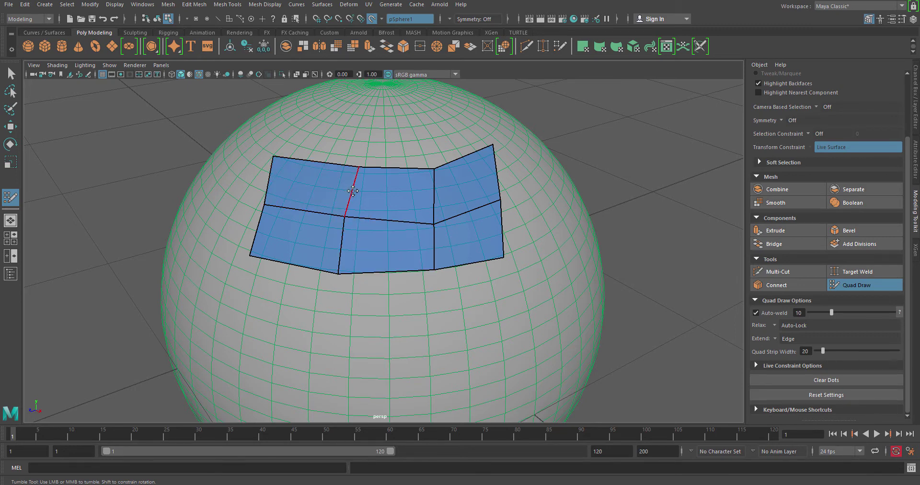
Ctrl-click to add two horizontal loops, then one vertical loop through the middle column
key("ctrl")
left_click(352, 191, "ctrl")
left_click(340, 242, "ctrl")
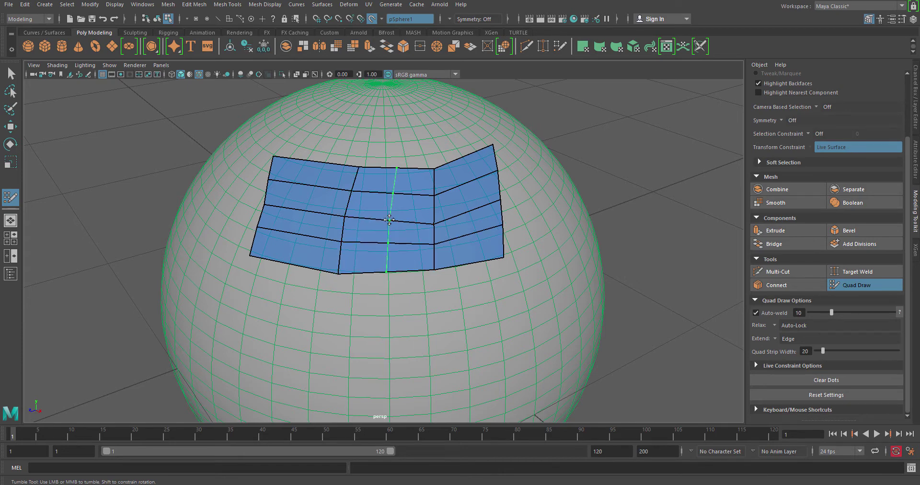
key("ctrl")
left_click(387, 220, "ctrl")
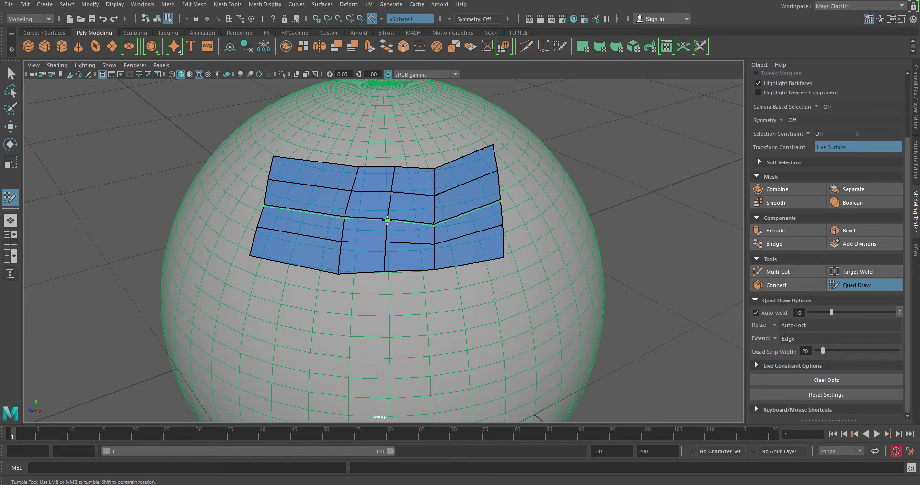
Delete the middle vertical loop, then reinsert a new vertical loop through the middle column
left_click(396, 183, "ctrl+shift")
key("ctrl+z")
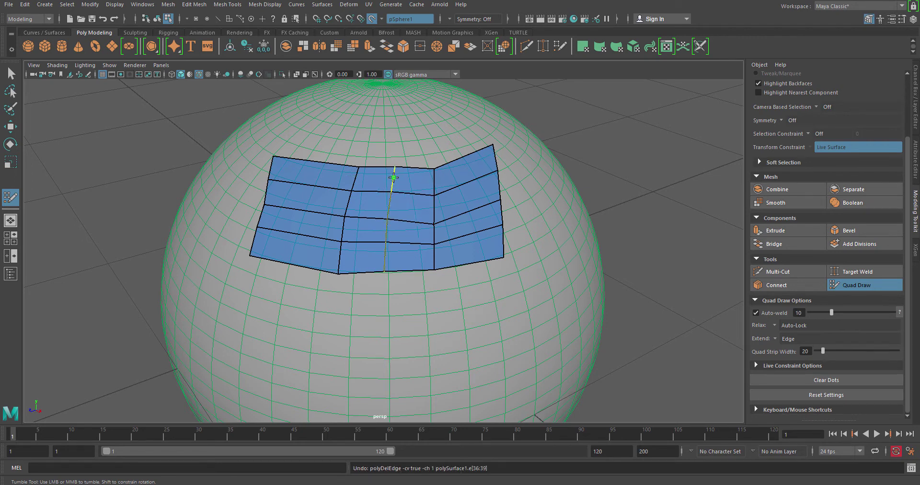
left_click(395, 182, "ctrl+shift")
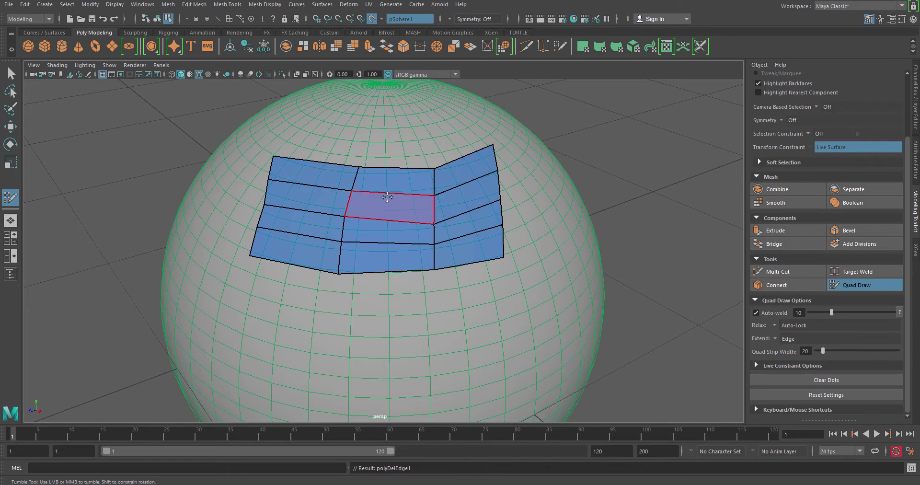
left_click(386, 236, "ctrl")
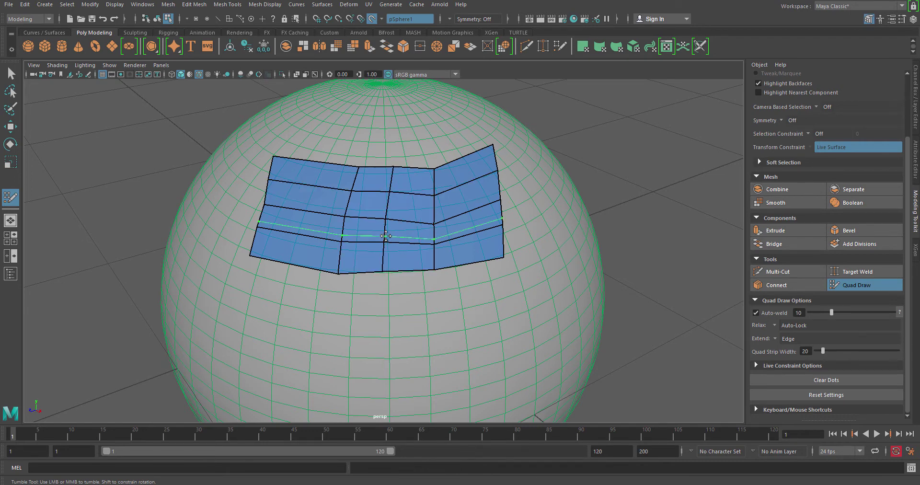
left_click(387, 234, "ctrl+shift")
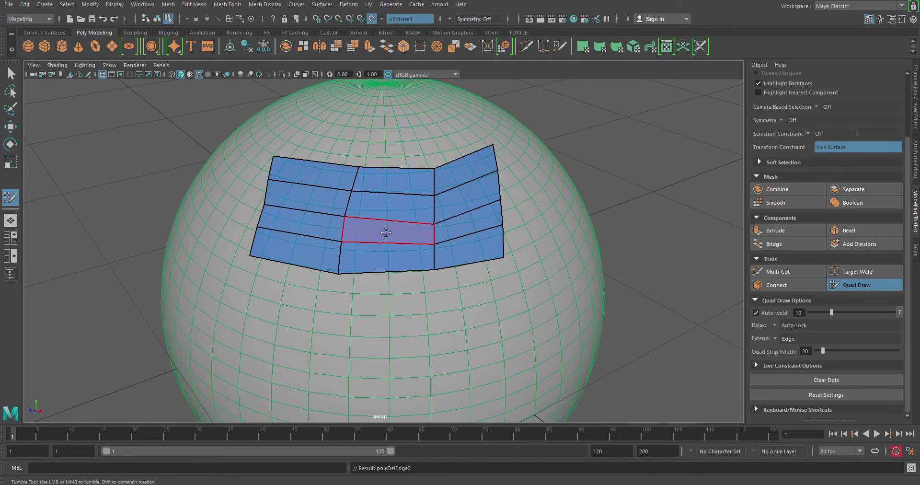
left_click(386, 232, "ctrl")
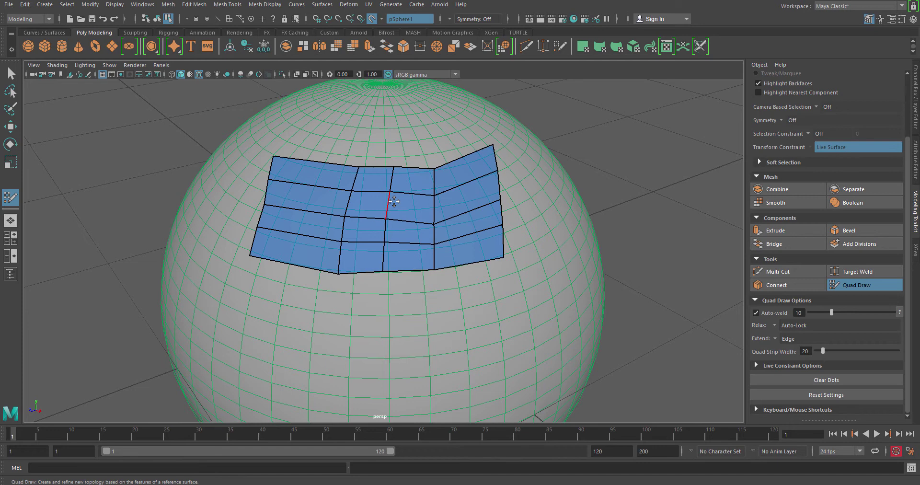
Undo the middle split, relax the faces twice, delete the upper faces, and lower the remaining corner
left_click_drag(404, 292, 380, 305, "alt")
key("ctrl+z")
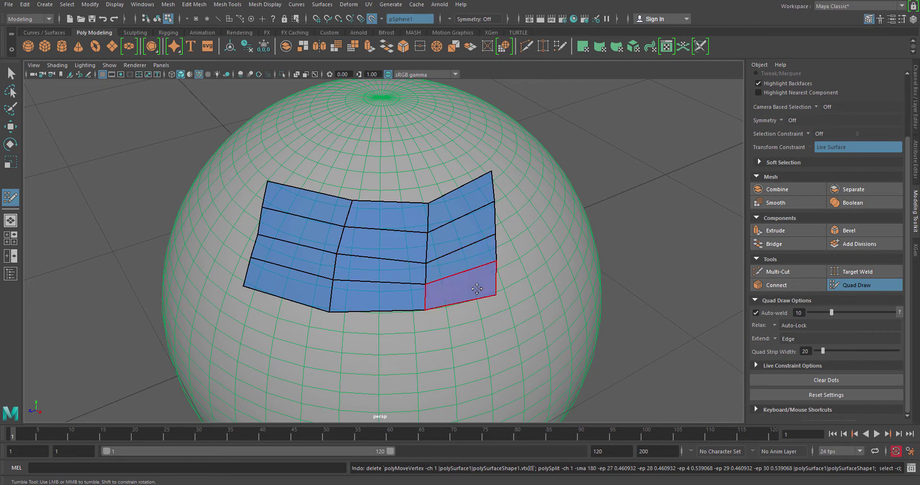
mouse_move(463, 288)
left_mouse_down("shift")
mouse_move(420, 189)
mouse_move(334, 243)
mouse_move(358, 282)
mouse_move(403, 240)
mouse_move(304, 272)
mouse_move(302, 286)
mouse_move(330, 287)
left_mouse_up("shift")
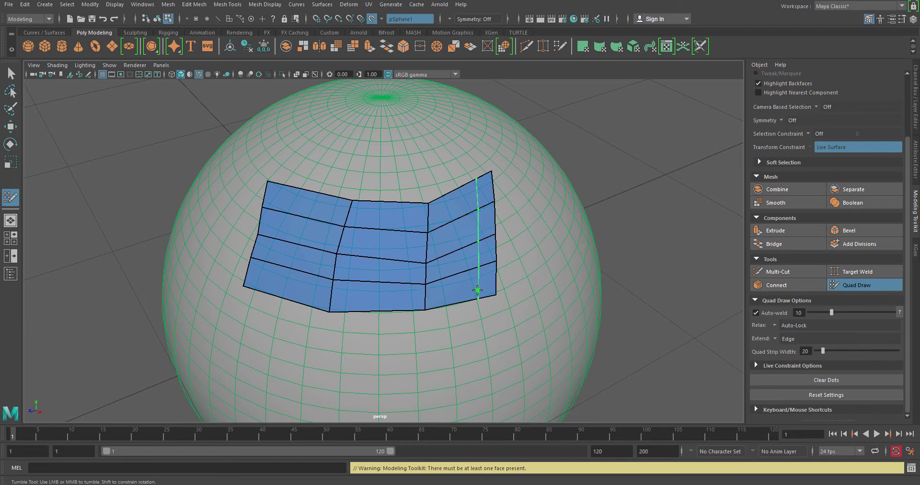
mouse_move(476, 288)
left_mouse_down("shift")
mouse_move(453, 180)
mouse_move(368, 267)
mouse_move(372, 294)
mouse_move(358, 257)
left_mouse_up("shift")
mouse_move(335, 220)
left_mouse_down("ctrl+shift")
mouse_move(324, 263)
mouse_move(286, 293)
mouse_move(291, 281)
mouse_move(331, 307)
left_mouse_up("ctrl+shift")
left_click_drag(354, 273, 312, 267)
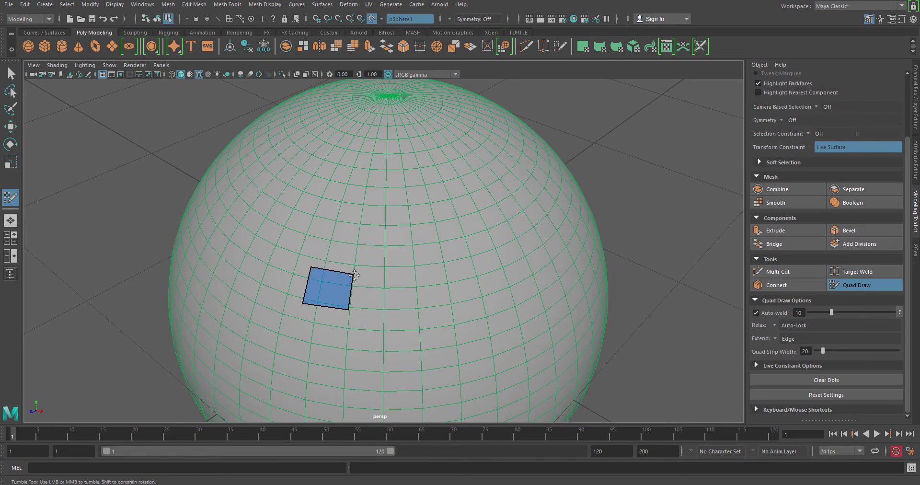
Place dots to build two more quads beside the first, then pull their shared bottom vertex down
left_click_drag(372, 312, 364, 300, "alt")
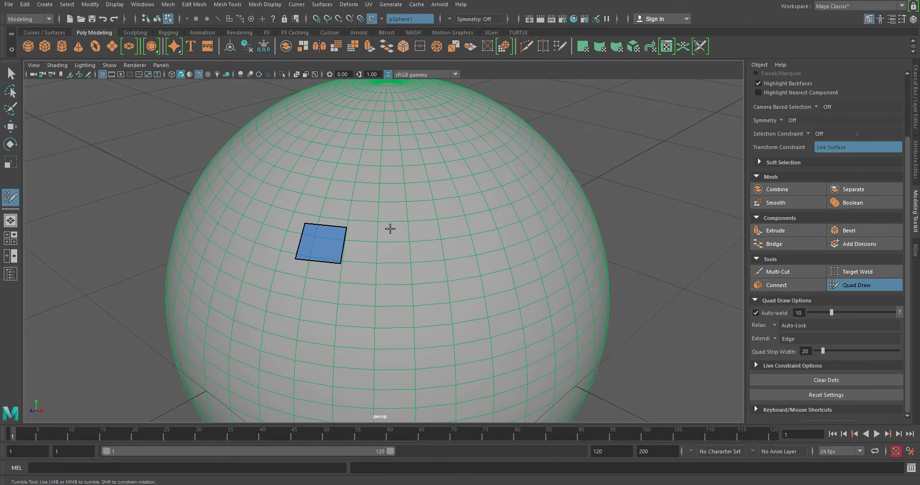
left_click(385, 231)
left_click(381, 261)
left_click(371, 247, "shift")
left_click(422, 229)
left_click(420, 265)
left_click(408, 247, "shift")
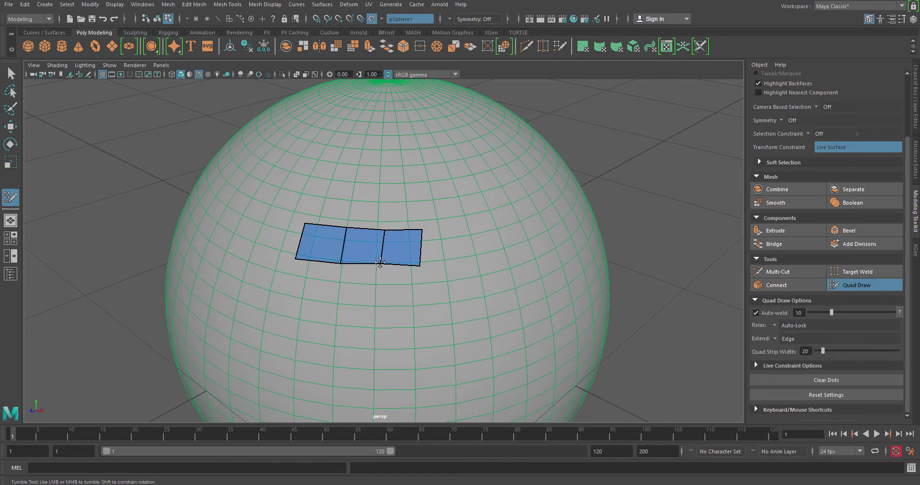
left_click_drag(382, 263, 408, 288)
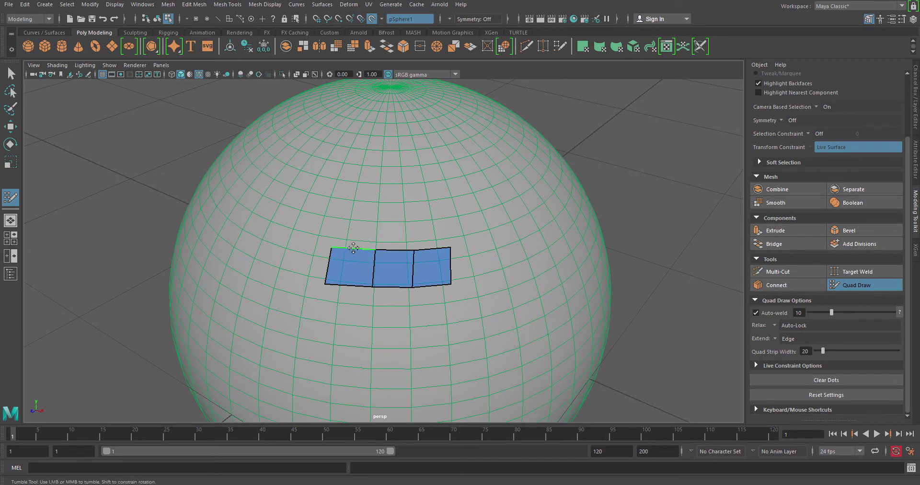
Extend the top border upward into two new rows of quads, undoing a trial edge bend
left_click_drag(353, 247, 360, 220)
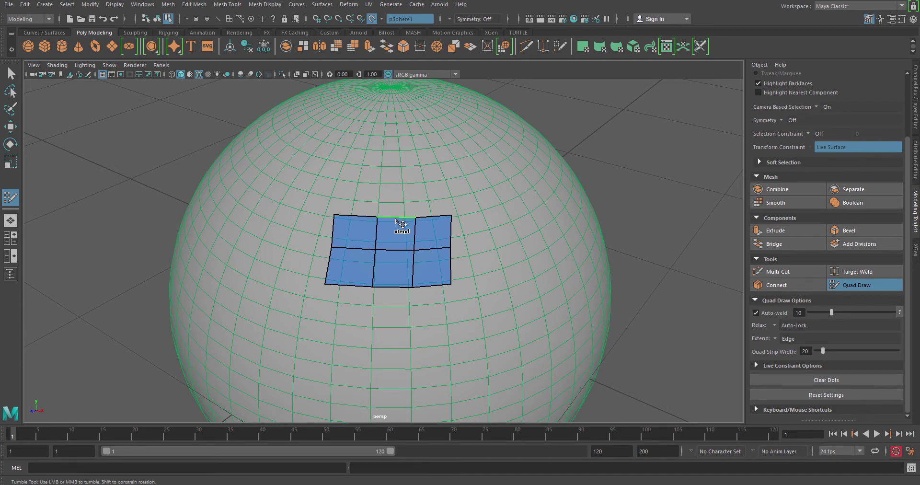
left_click_drag(396, 221, 397, 184)
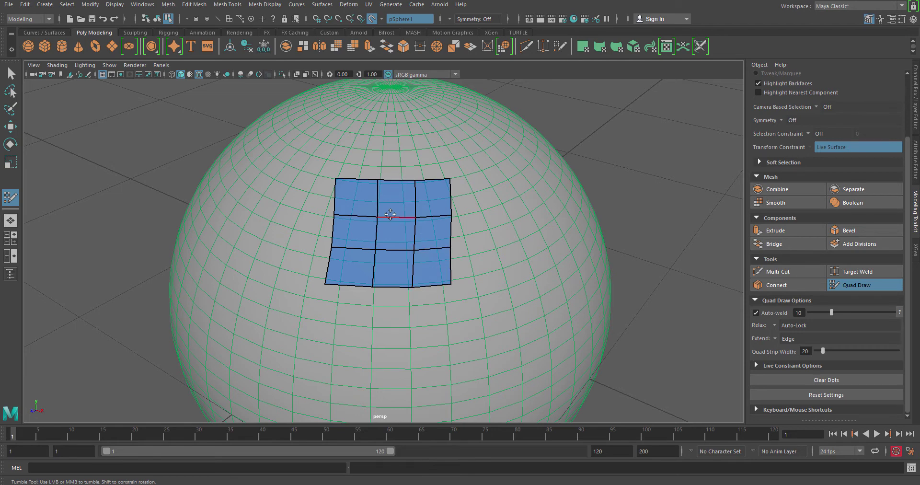
key("Caps_Lock")
left_click_drag(390, 216, 392, 206)
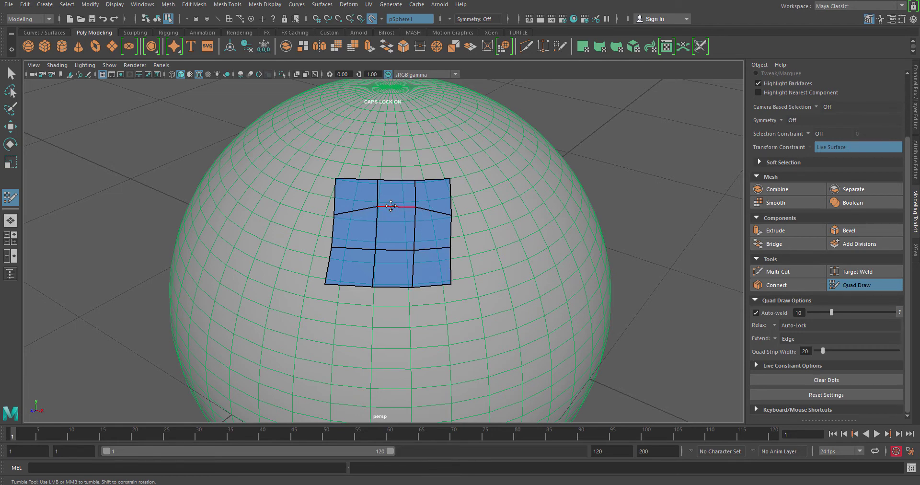
key("ctrl+z")
mouse_move(422, 267)
left_mouse_down("alt")
mouse_move(476, 261)
mouse_move(404, 261)
mouse_move(456, 262)
mouse_move(439, 261)
left_mouse_up("alt")
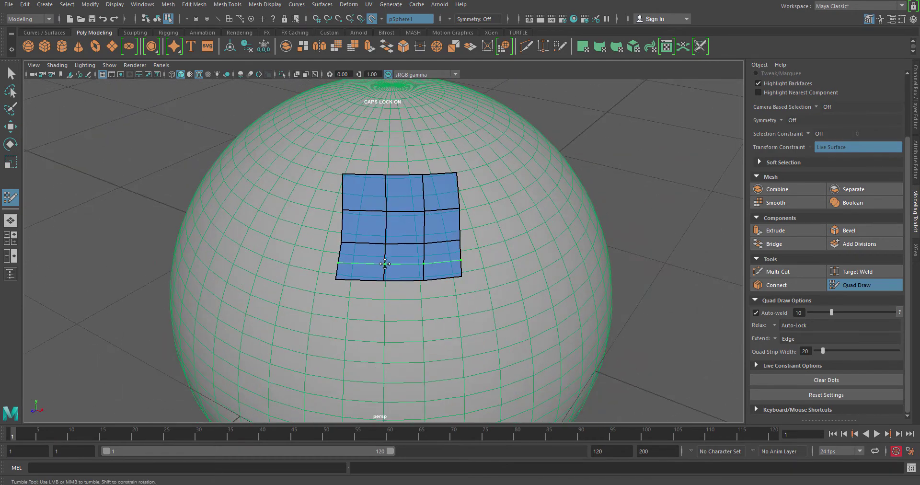
Extend the right and lower-right edges into a new column of quads, after undoing a trial loop
left_click(408, 246, "ctrl")
key("ctrl+z")
mouse_move(460, 218)
left_mouse_down()
mouse_move(492, 211)
mouse_move(484, 179)
left_mouse_up()
left_click_drag(470, 261, 524, 269)
Adjust the top-right, middle-right and bottom-right vertices to square up the right side
left_click_drag(476, 171, 495, 168)
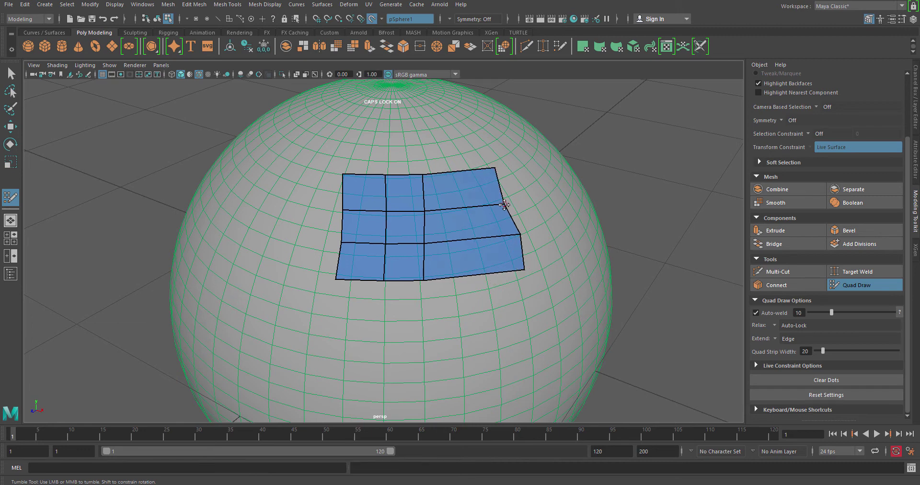
left_click_drag(505, 204, 510, 198)
left_click_drag(496, 167, 499, 164)
left_click_drag(521, 235, 518, 234)
left_click_drag(524, 269, 524, 267)
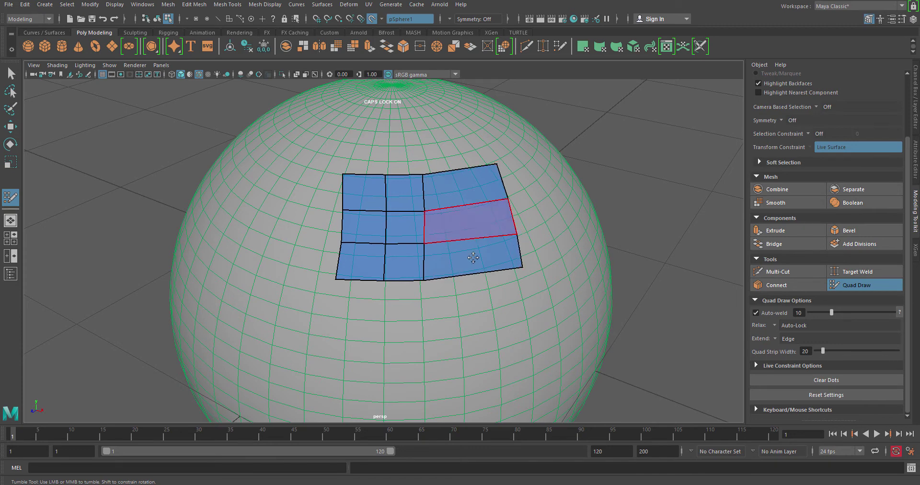
left_click_drag(470, 218, 383, 112, "alt")
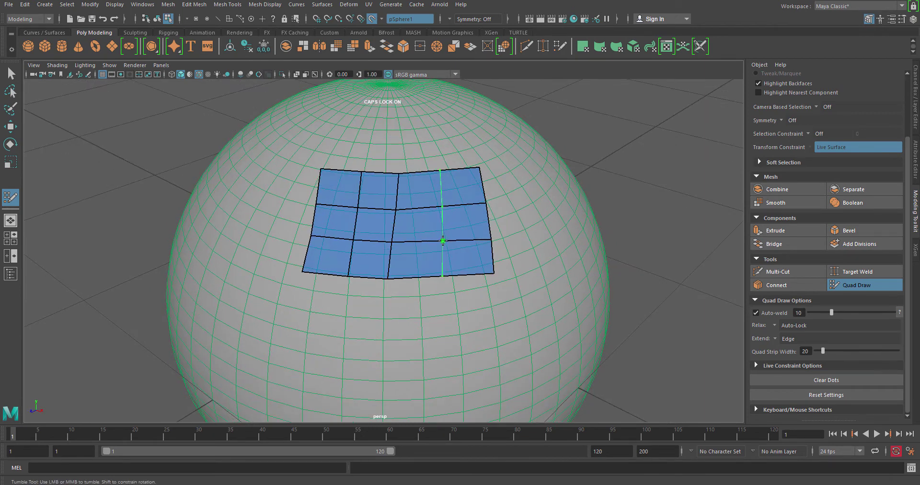
Insert an edge loop splitting the wide right column into two columns
left_click(443, 241, "ctrl")
key("ctrl+z")
left_click(443, 241, "ctrl")
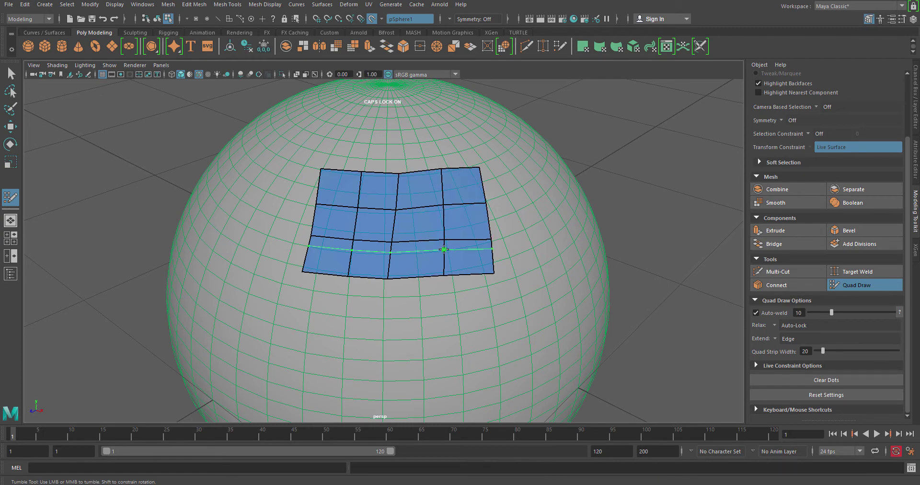
Relax the patch to even out its vertices, undoing once and relaxing the inner vertices again
mouse_move(505, 321)
left_mouse_down("alt")
mouse_move(462, 304)
mouse_move(459, 292)
left_mouse_up("alt")
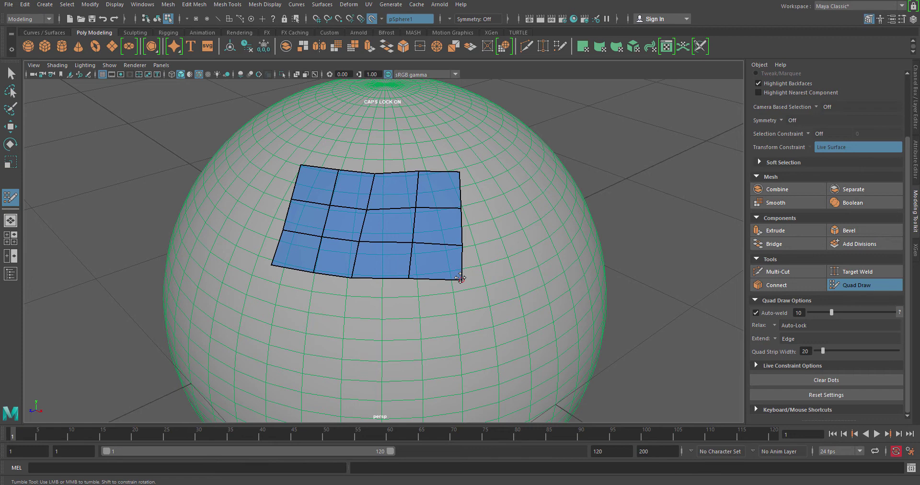
scroll(419, 304, "up", 3)
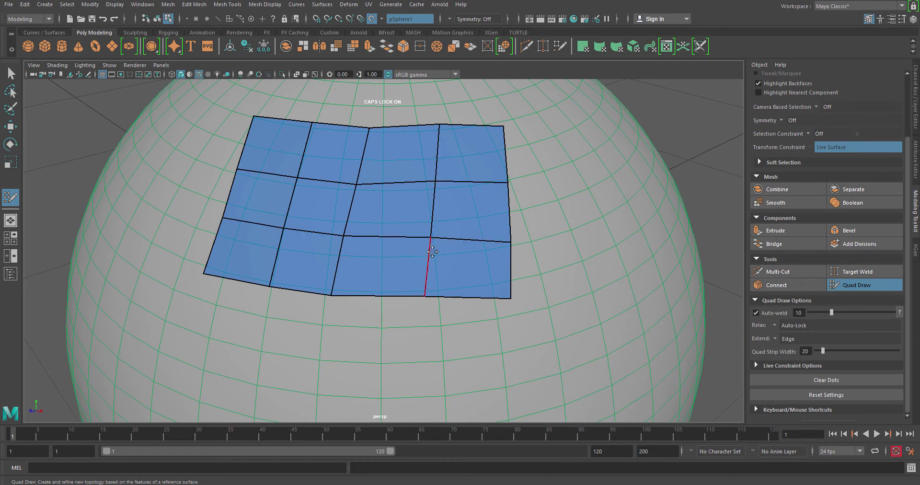
mouse_move(433, 214)
left_mouse_down("shift")
mouse_move(417, 295)
mouse_move(334, 285)
mouse_move(340, 297)
mouse_move(320, 280)
mouse_move(368, 277)
mouse_move(422, 292)
mouse_move(431, 279)
mouse_move(442, 291)
mouse_move(511, 285)
left_mouse_up("shift")
key("ctrl+z")
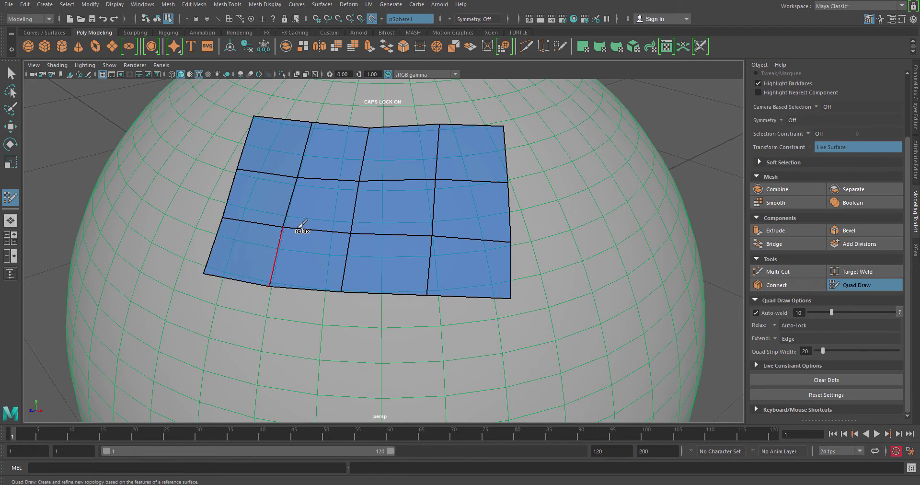
mouse_move(342, 235)
left_mouse_down("shift")
mouse_move(364, 161)
mouse_move(356, 175)
mouse_move(363, 164)
mouse_move(335, 150)
mouse_move(301, 160)
mouse_move(285, 178)
mouse_move(242, 158)
mouse_move(240, 171)
mouse_move(254, 176)
mouse_move(476, 177)
mouse_move(468, 187)
mouse_move(494, 170)
left_mouse_up("shift")
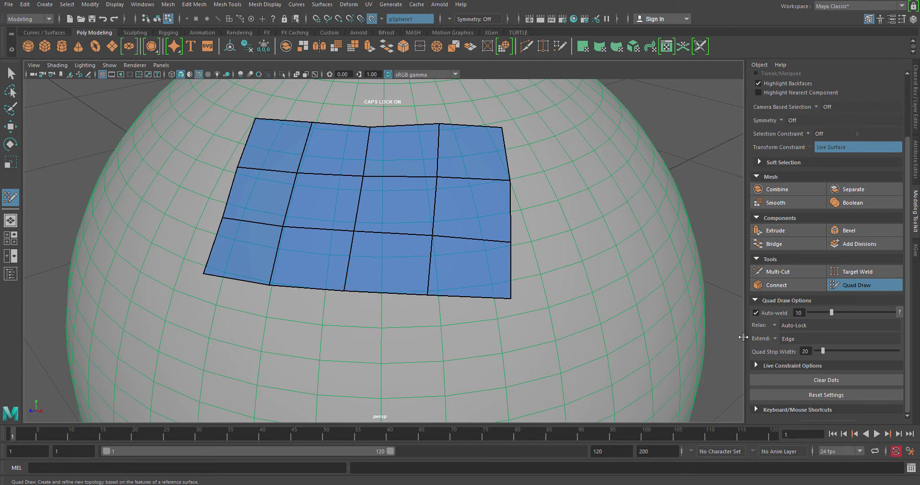
left_click(775, 325)
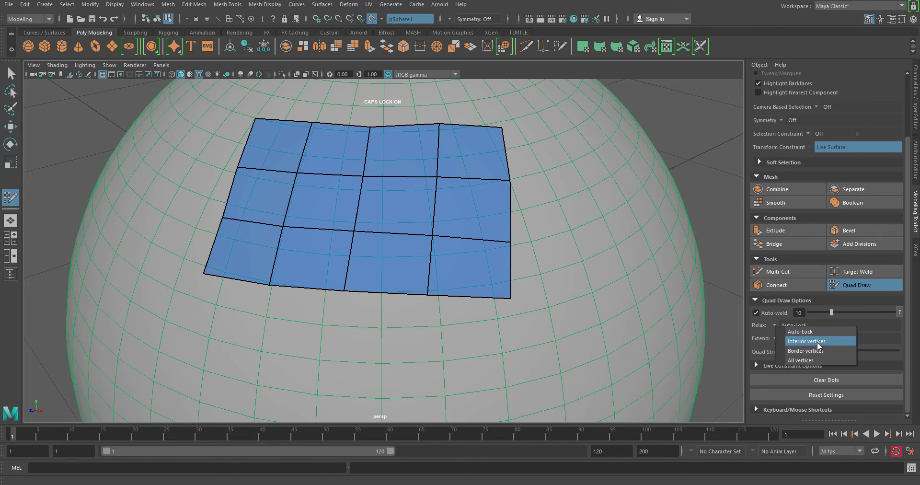
Set Relax to Interior vertices and relax the patch's inner and middle rows
left_click(818, 343)
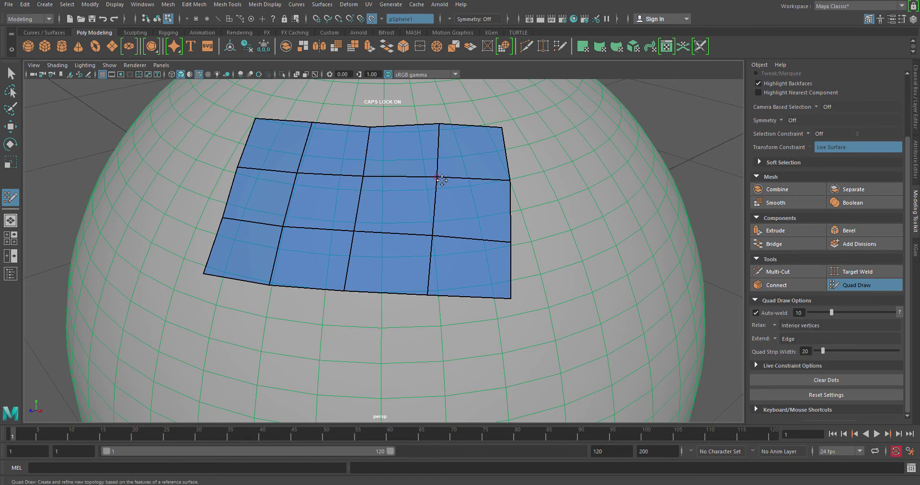
mouse_move(396, 177)
left_mouse_down("shift")
mouse_move(348, 179)
mouse_move(363, 188)
mouse_move(298, 181)
left_mouse_up("shift")
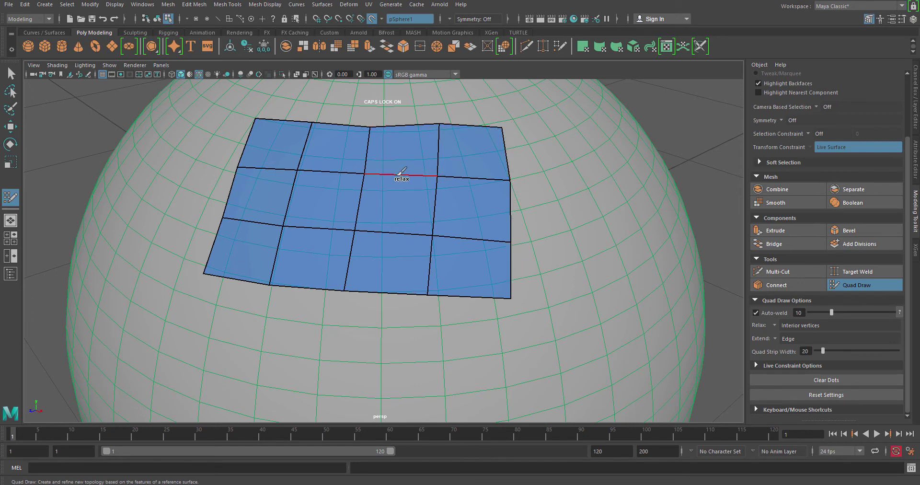
mouse_move(425, 212)
left_mouse_down("shift")
mouse_move(417, 252)
mouse_move(362, 234)
mouse_move(357, 241)
mouse_move(350, 217)
mouse_move(291, 230)
mouse_move(276, 206)
mouse_move(247, 199)
left_mouse_up("shift")
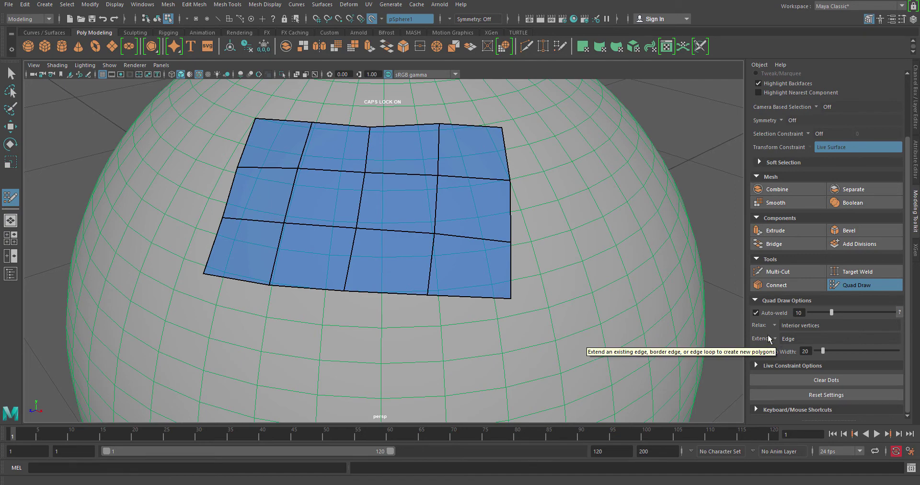
mouse_move(431, 269)
left_mouse_down("alt")
mouse_move(425, 254)
mouse_move(449, 271)
left_mouse_up("alt")
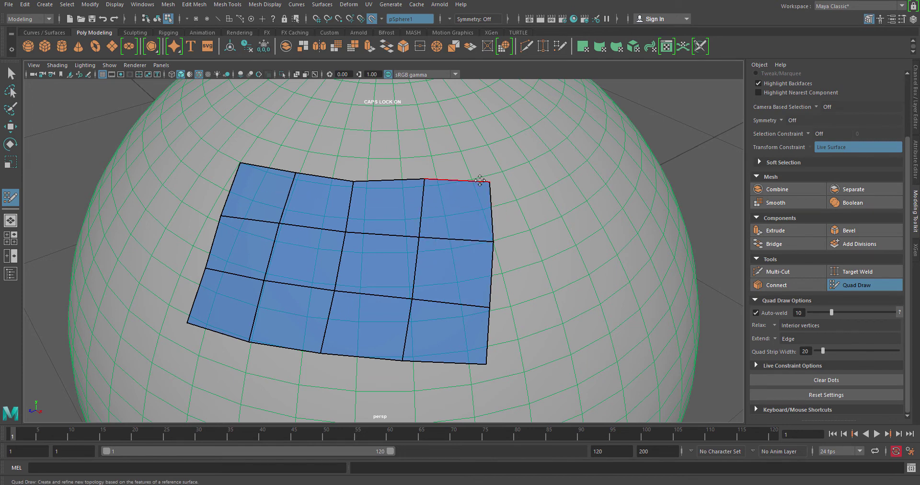
scroll(842, 369, "up", 3)
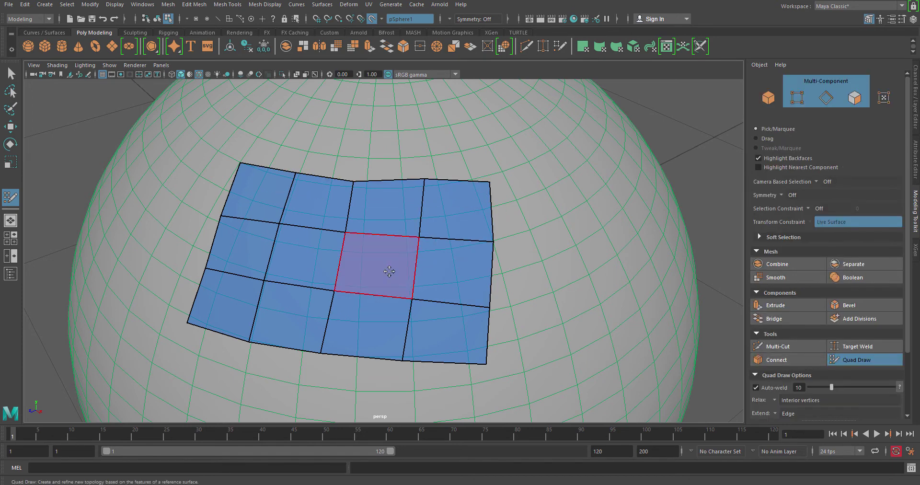
mouse_move(423, 290)
left_mouse_down("alt")
mouse_move(412, 290)
mouse_move(421, 296)
left_mouse_up("alt")
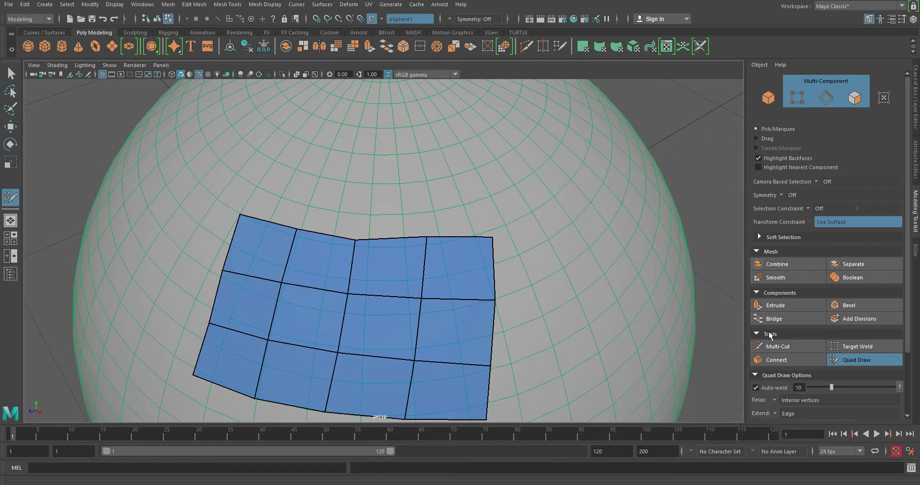
scroll(893, 361, "down", 3)
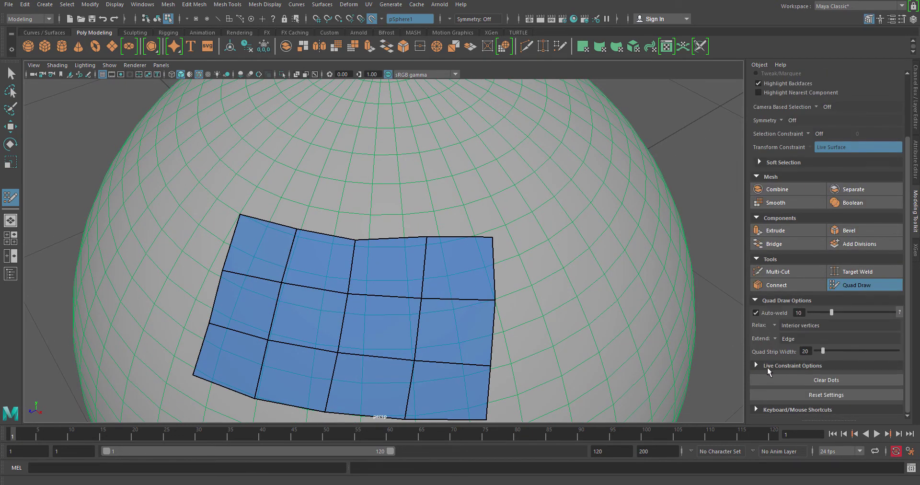
Set the Quad Draw Extend option to Border
left_click(776, 338)
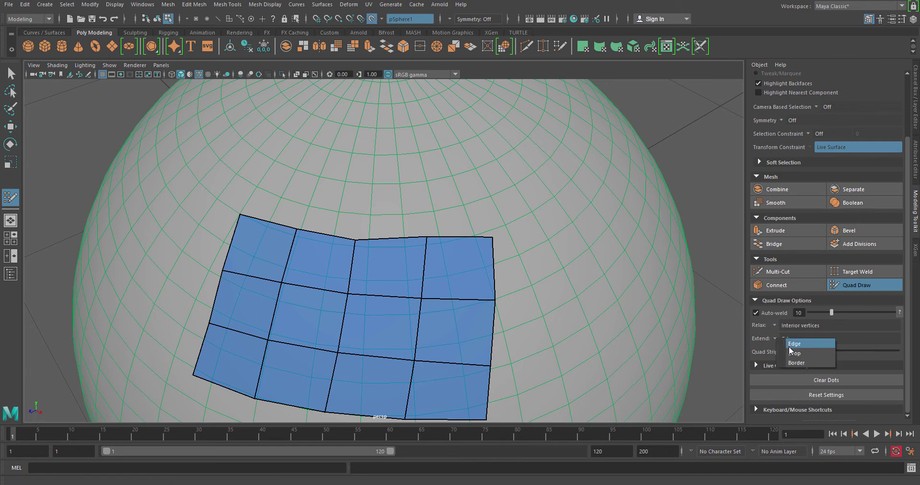
left_click(798, 363)
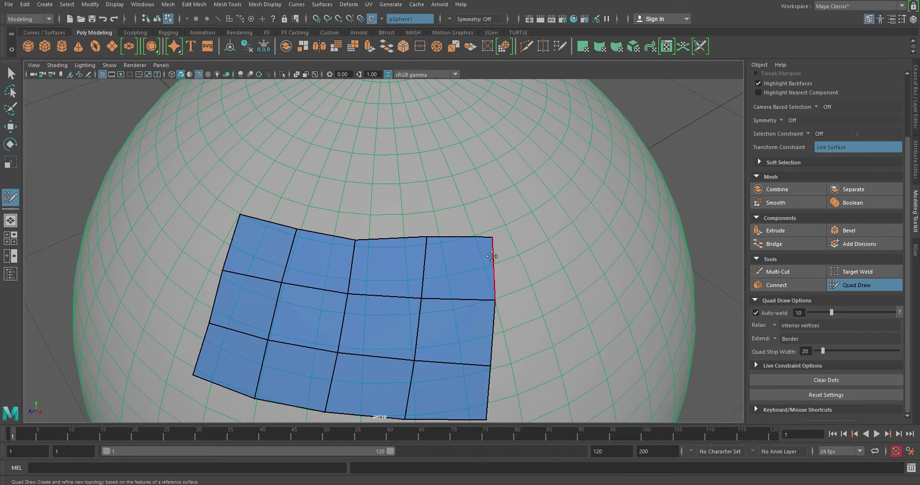
scroll(494, 256, "down", 3)
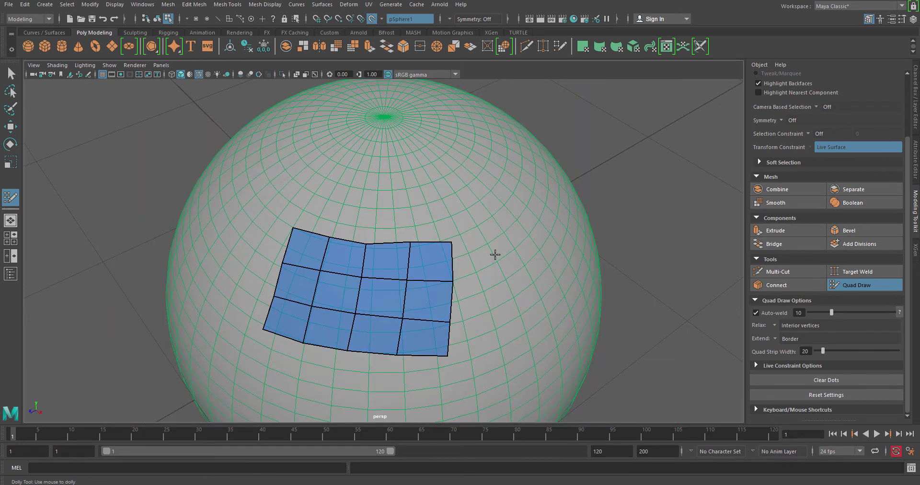
Extrude trial quad strips around the patch border, then undo them back to twelve quads
key("Tab")
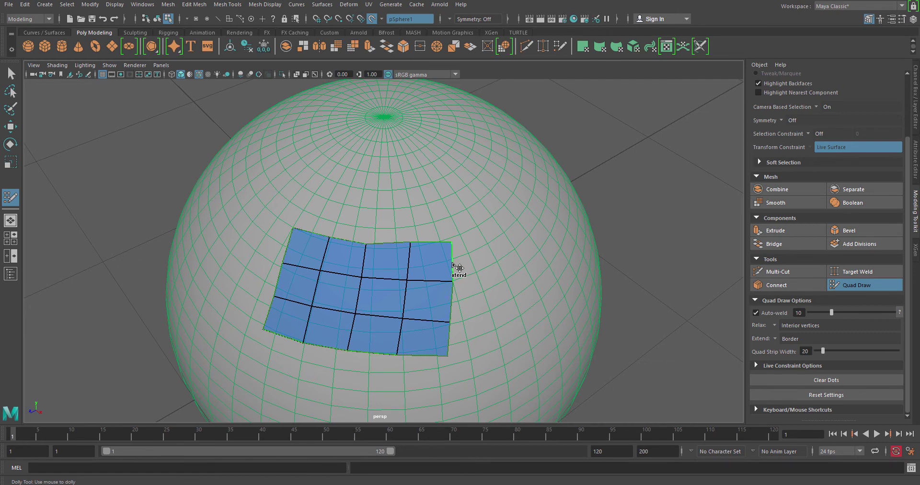
left_click_drag(454, 264, 490, 265)
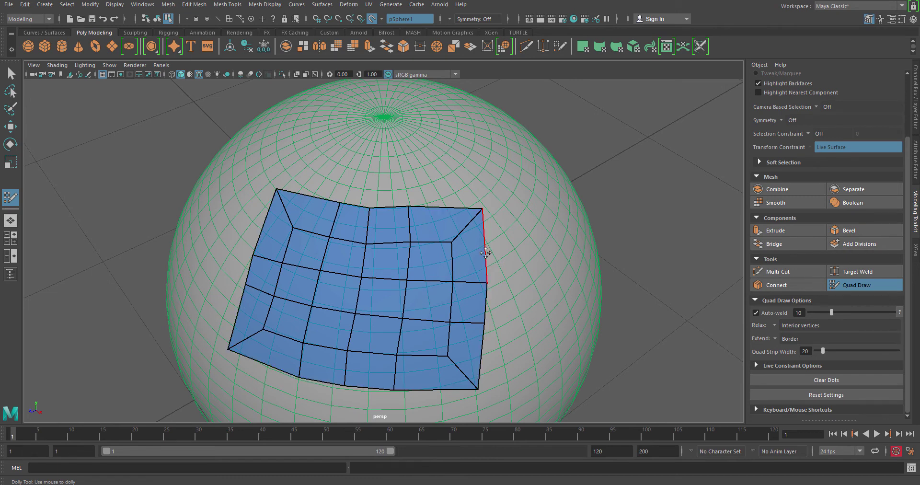
key("Tab")
left_click_drag(491, 261, 532, 254)
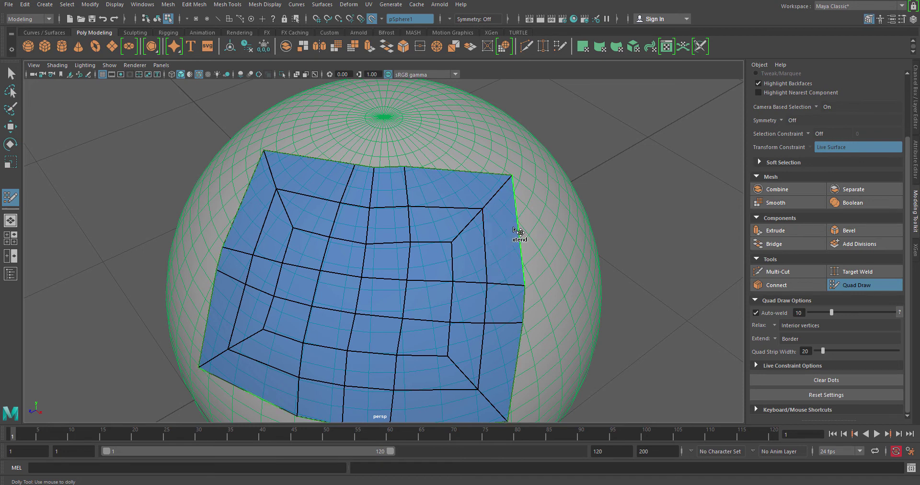
mouse_move(519, 233)
left_mouse_down()
mouse_move(538, 189)
mouse_move(512, 198)
mouse_move(510, 226)
mouse_move(540, 232)
mouse_move(545, 205)
mouse_move(513, 206)
mouse_move(546, 200)
left_mouse_up()
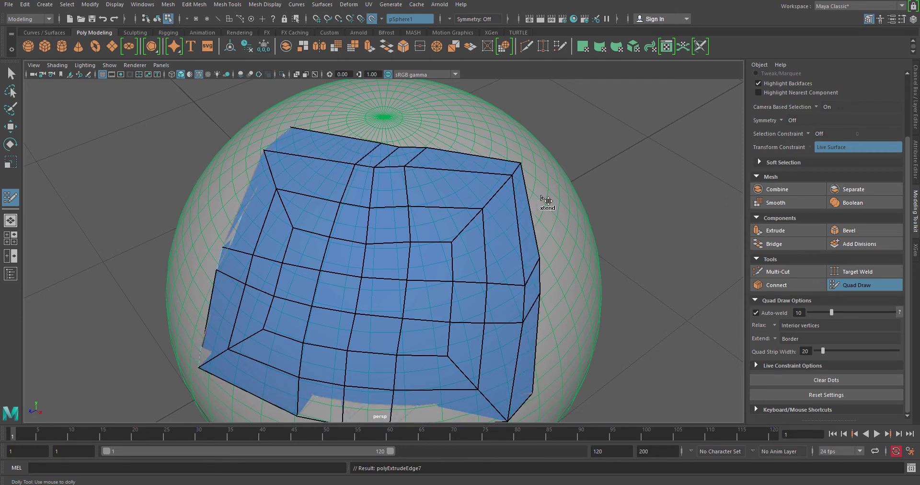
key("ctrl+z")
key("ctrl+z")
key("ctrl+z")
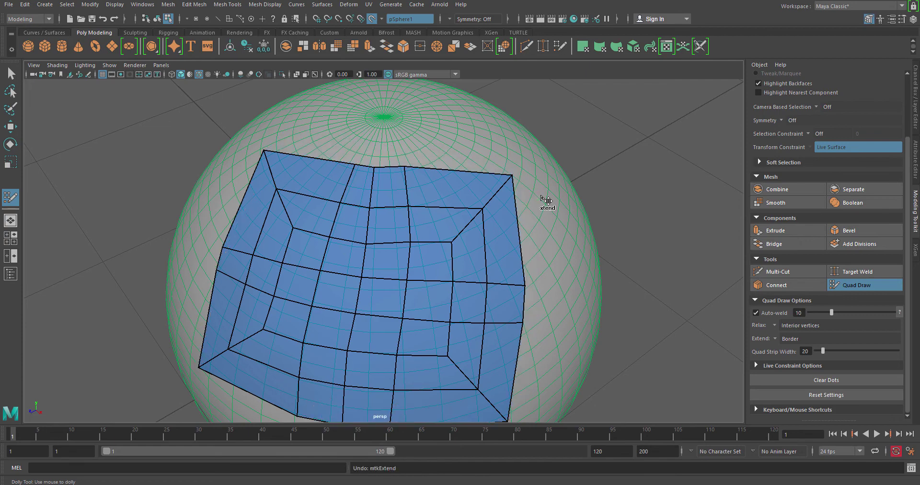
scroll(464, 321, "up", 5)
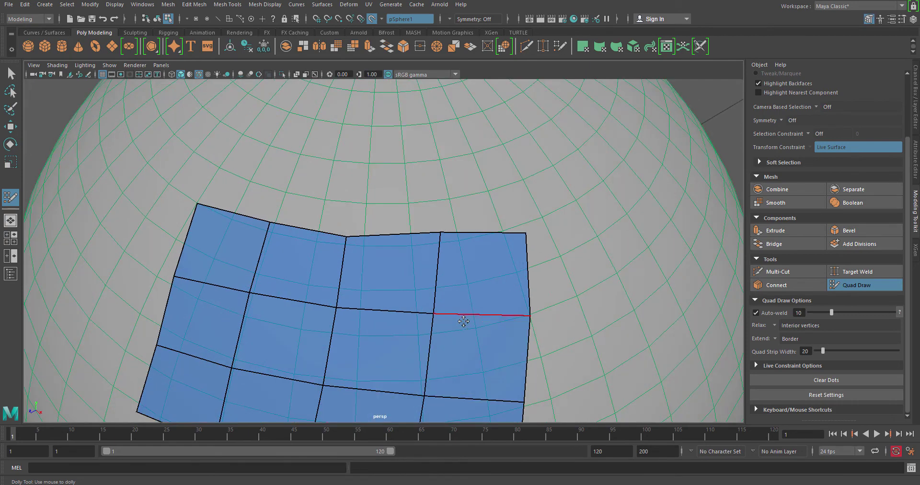
scroll(464, 318, "down", 4)
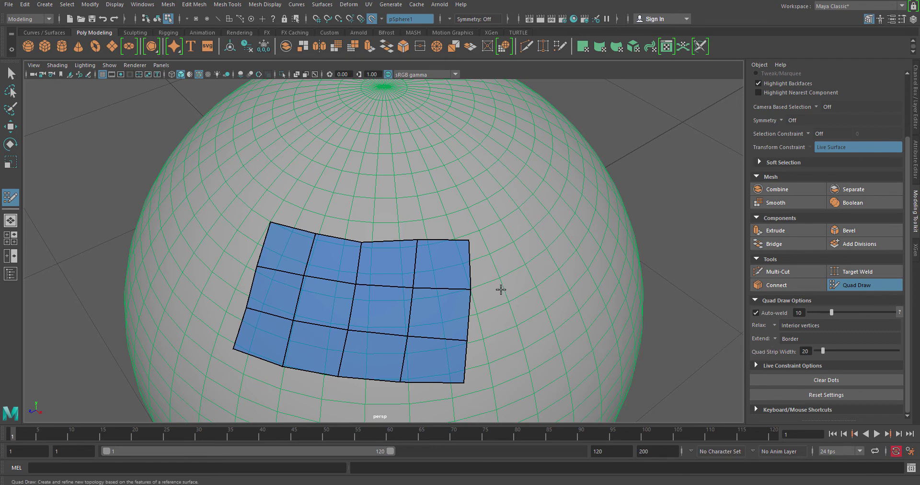
Set Quad Draw's Extend mode to Edge
left_click(776, 338)
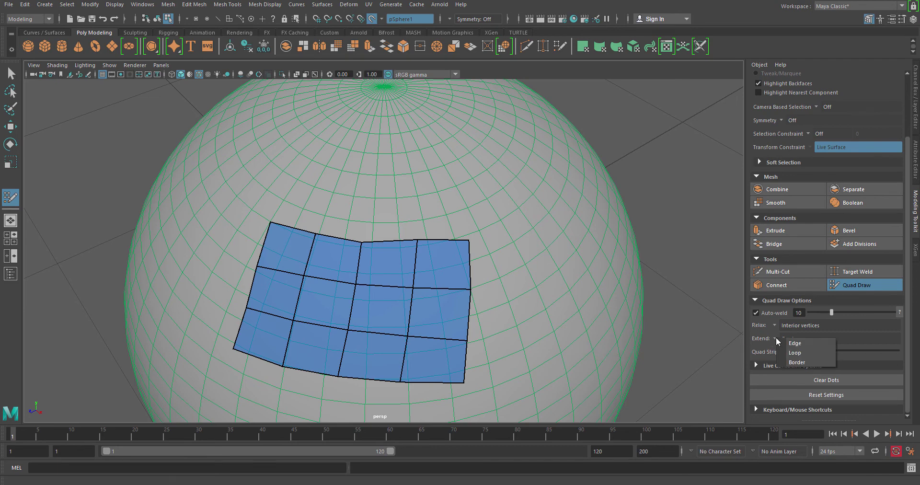
left_click(796, 344)
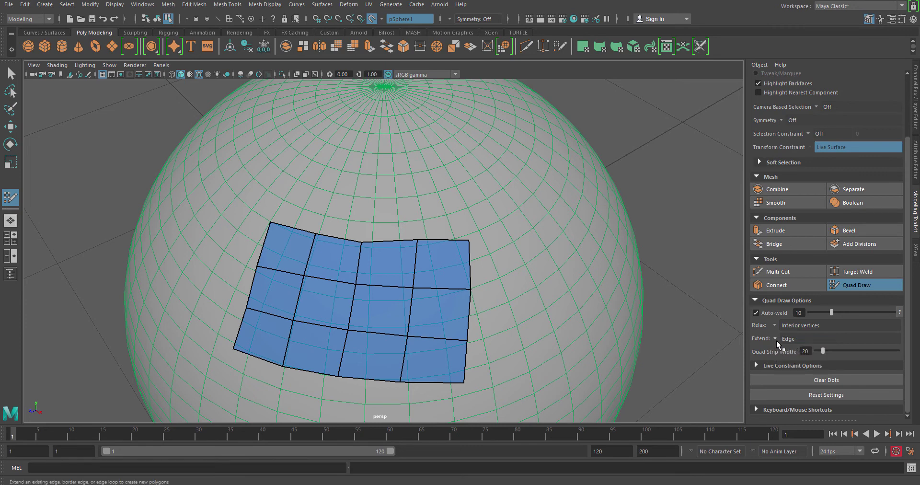
left_click(776, 339)
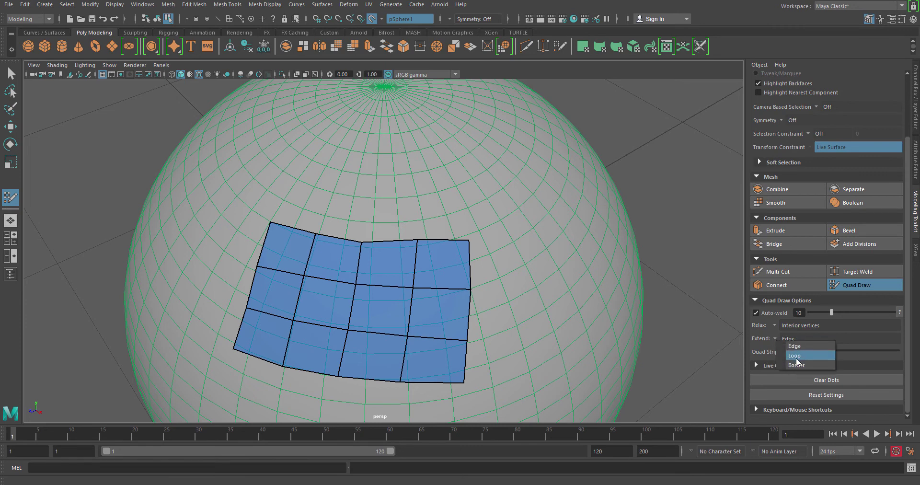
left_click(749, 331)
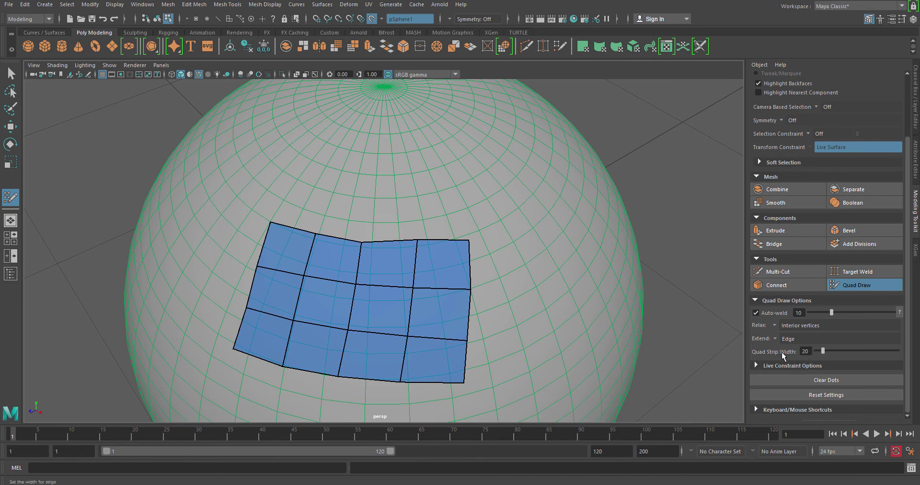
Set the Quad Strip Width to 20
left_click_drag(825, 350, 832, 353)
left_click(809, 351)
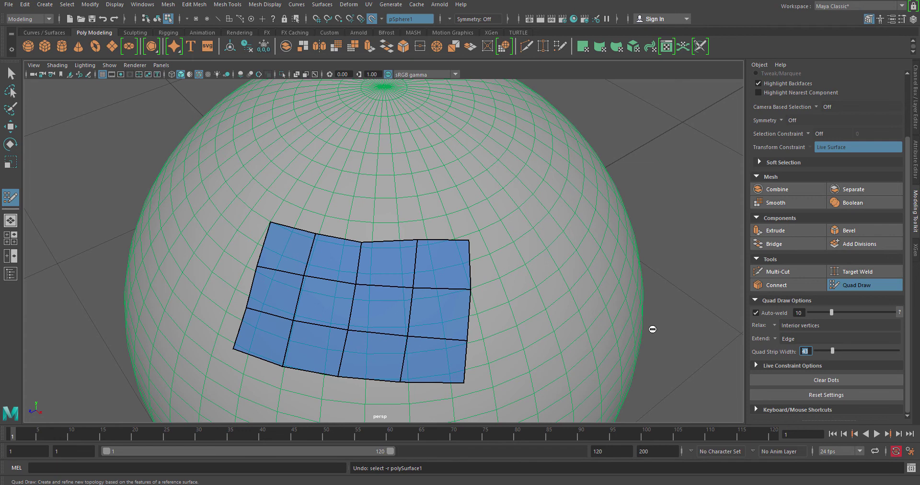
type("20")
key("Return")
Show Live Constraint Options and try magenta, green, yellow and red wireframe overlays, ending on black
left_click(756, 364)
scroll(786, 369, "down", 2)
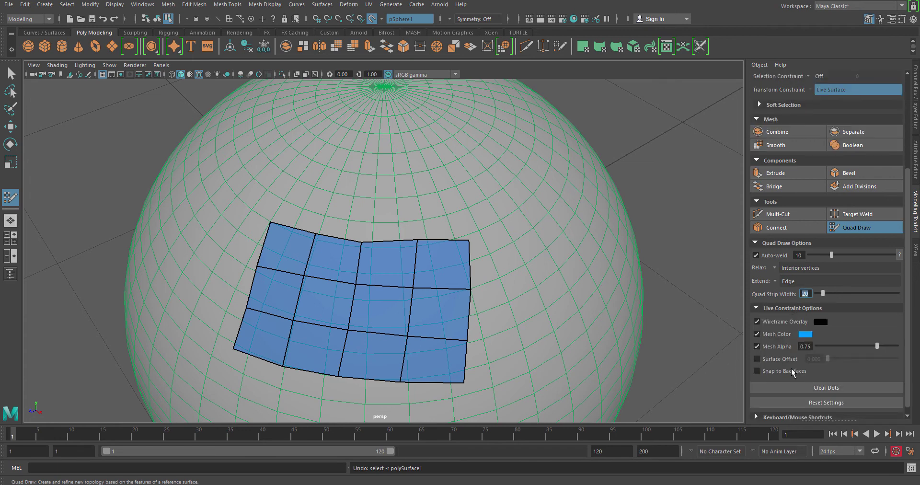
left_click(823, 325)
left_click(837, 303)
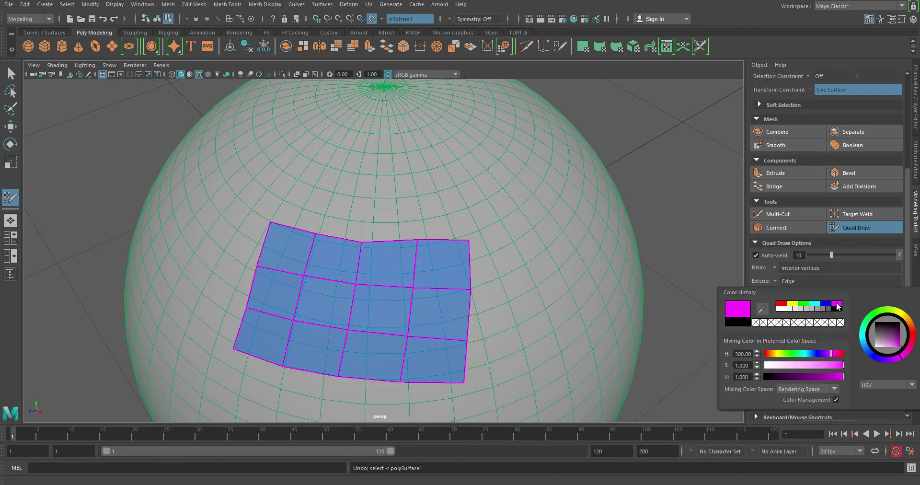
left_click(804, 303)
left_click(793, 304)
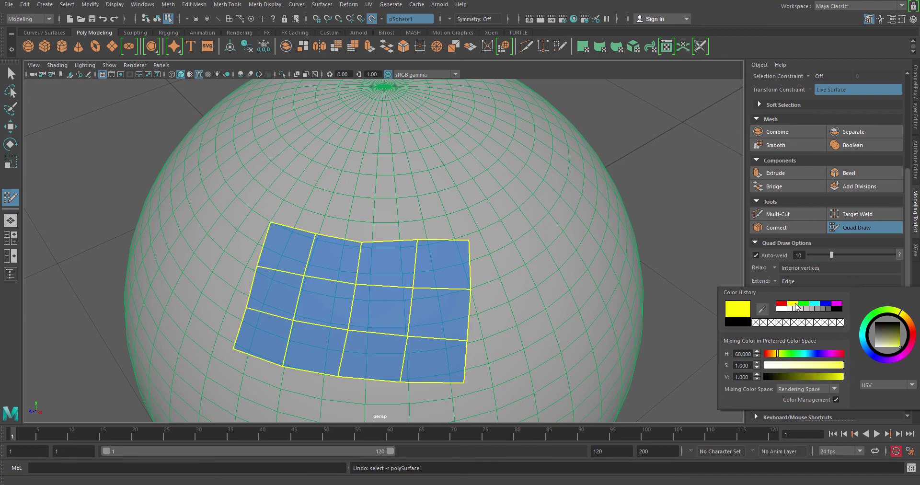
left_click(780, 305)
left_click(836, 309)
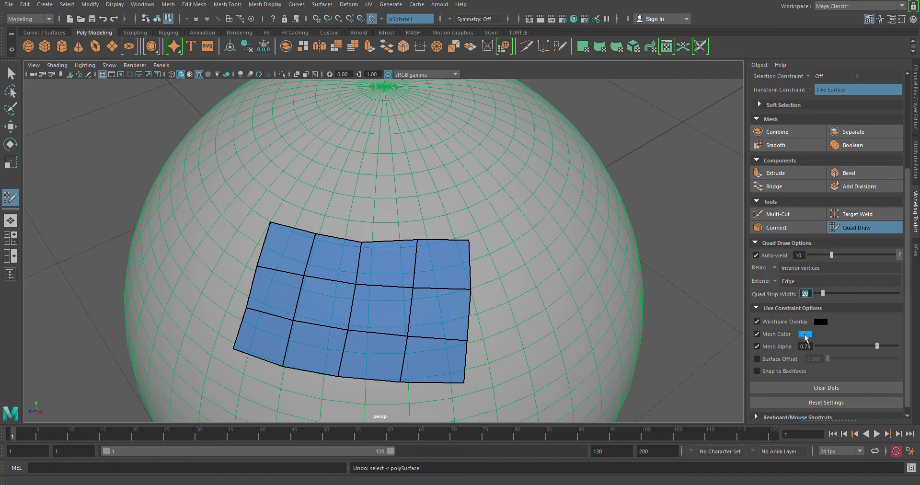
Try green then cyan patch mesh colours, then reset Quad Draw to its default settings
left_click(804, 333)
left_click(793, 310)
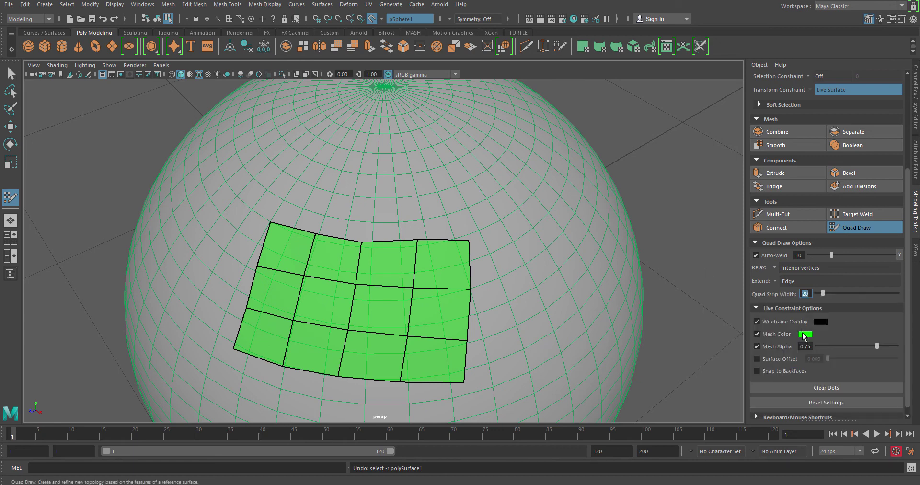
left_click(802, 335)
left_click(799, 309)
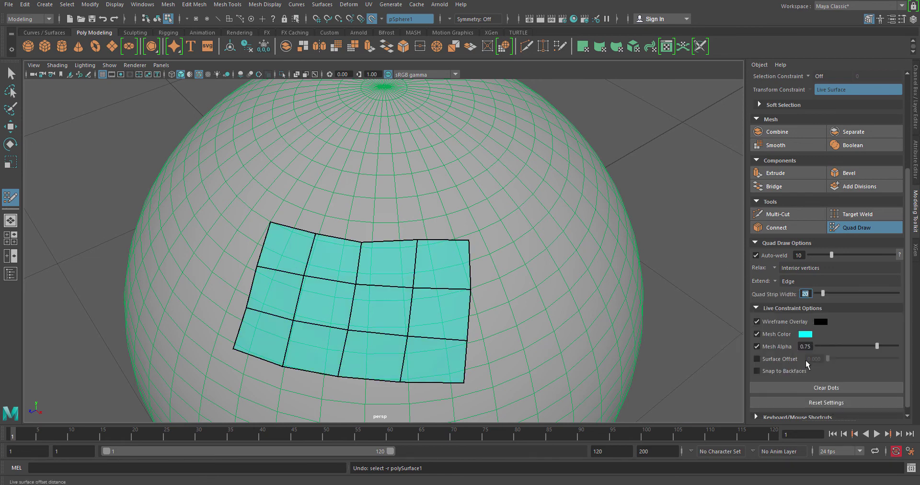
left_click(835, 407)
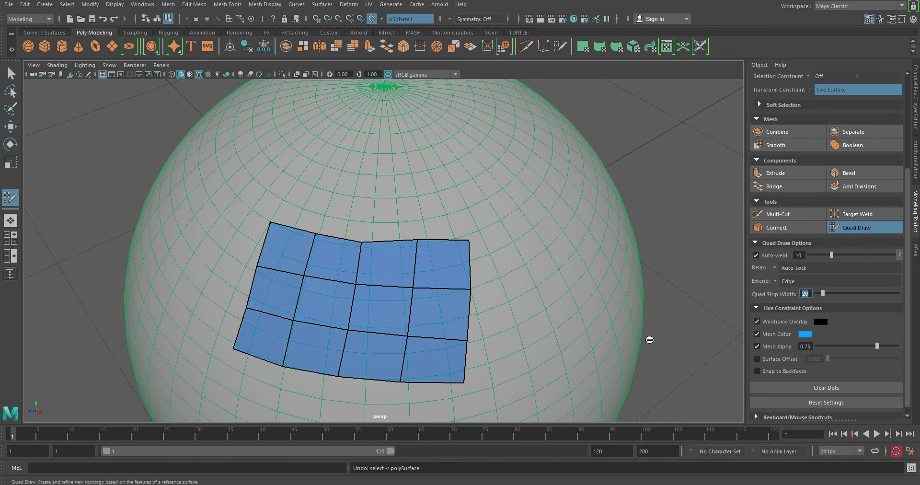
Lower the patch's Mesh Alpha to 0.66 and collapse Live Constraint Options
left_click_drag(643, 339, 587, 292, "alt")
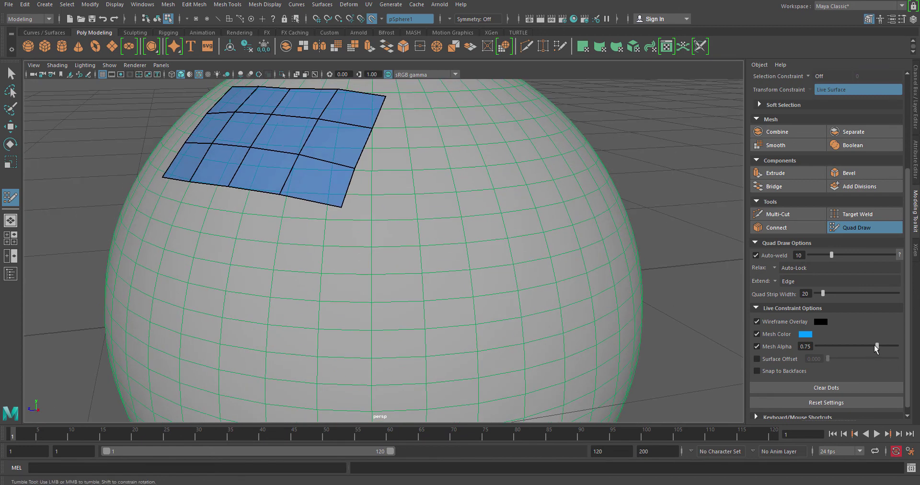
mouse_move(877, 346)
left_mouse_down()
mouse_move(887, 346)
mouse_move(851, 346)
mouse_move(870, 346)
left_mouse_up()
left_click_drag(492, 189, 528, 276, "alt")
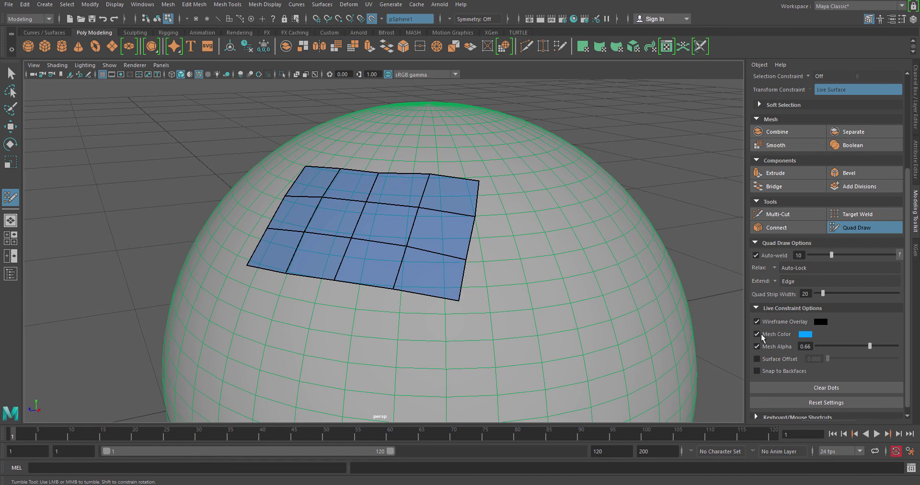
left_click(757, 308)
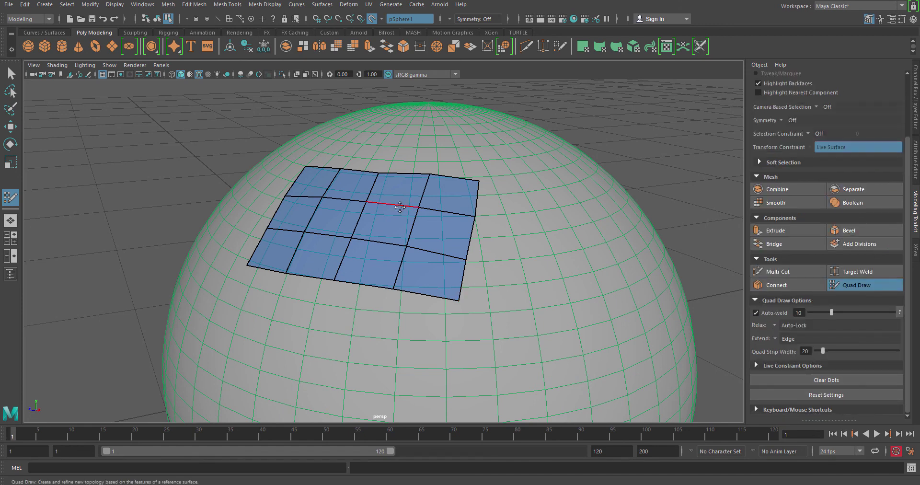
Place four dots beside the patch and fill three trial quads between them and the patch
left_click_drag(485, 247, 354, 247, "alt")
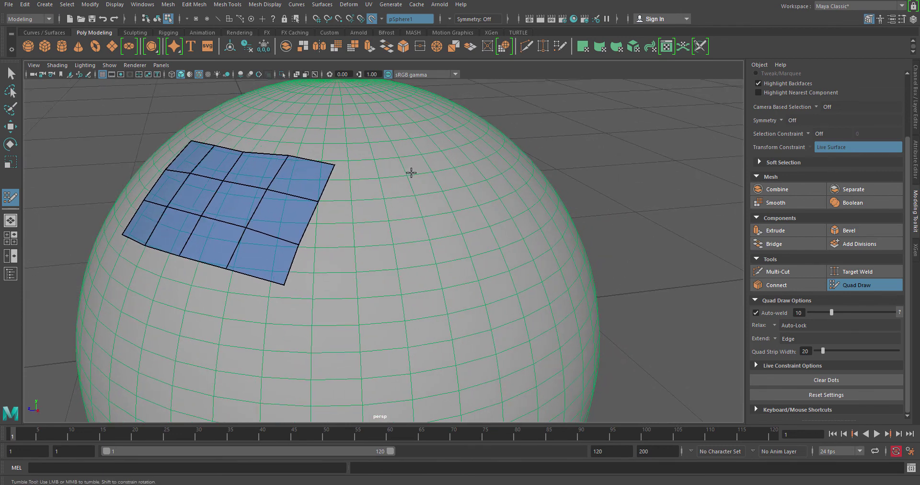
left_click(404, 183)
left_click(393, 218)
left_click(378, 264)
left_click(368, 300)
left_click(341, 282, "shift")
left_click(355, 236, "shift")
left_click(369, 195, "shift")
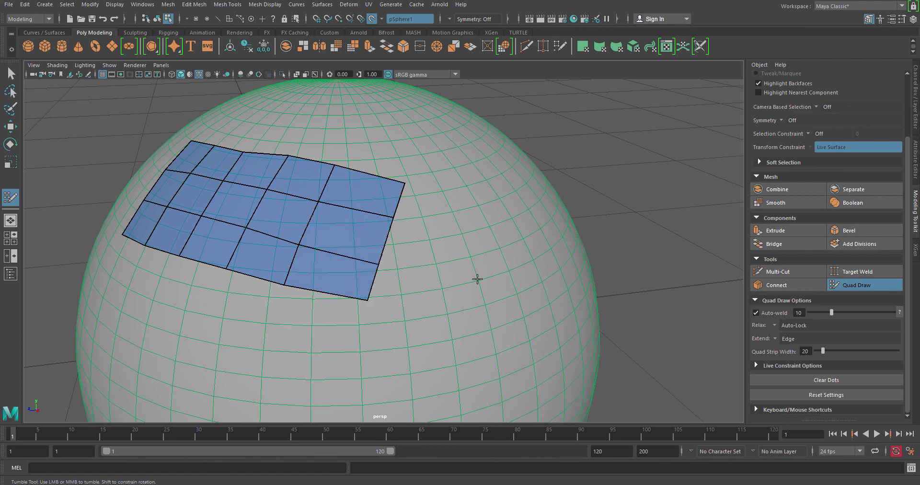
Undo the three trial quads and clear the leftover dots
left_click_drag(468, 283, 422, 293, "alt")
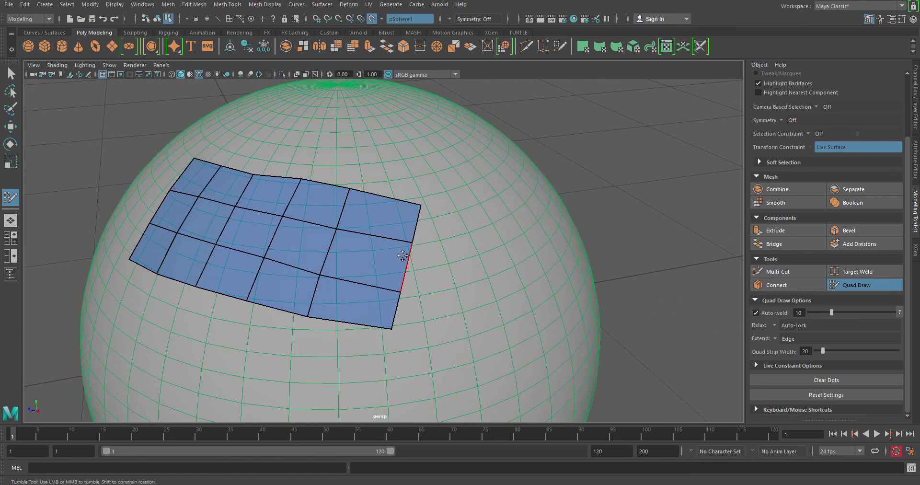
key("ctrl+z")
key("ctrl+z")
key("ctrl+z")
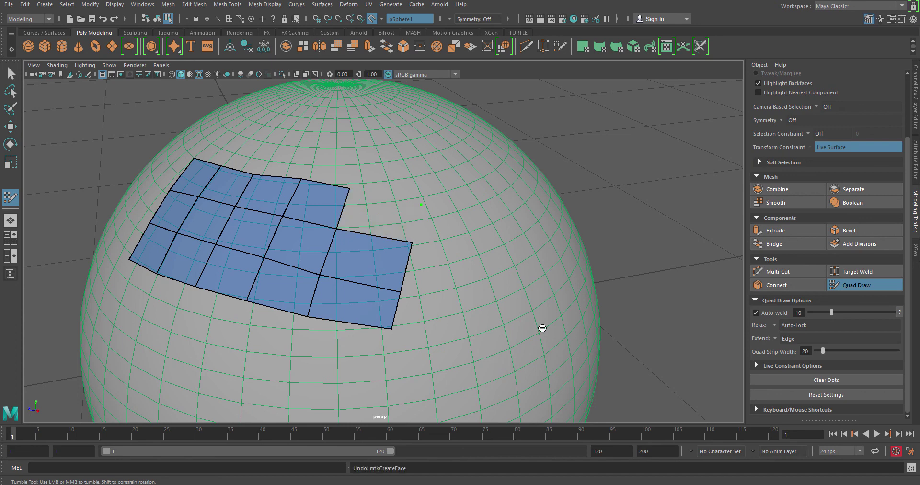
left_click(815, 380)
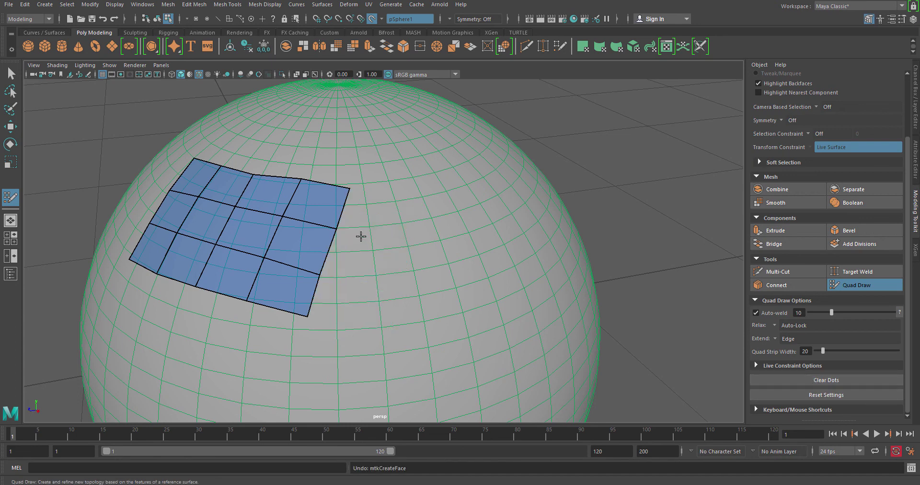
left_click_drag(359, 232, 412, 245, "alt")
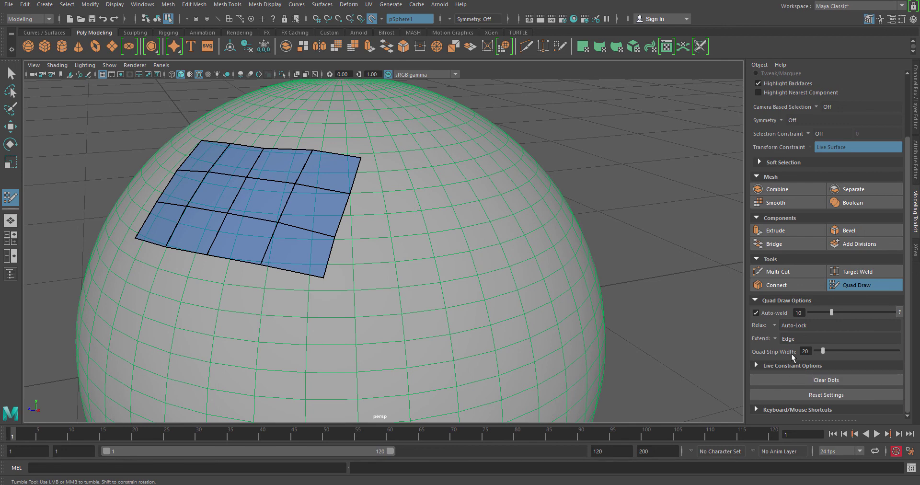
left_click(756, 408)
scroll(769, 390, "down", 6)
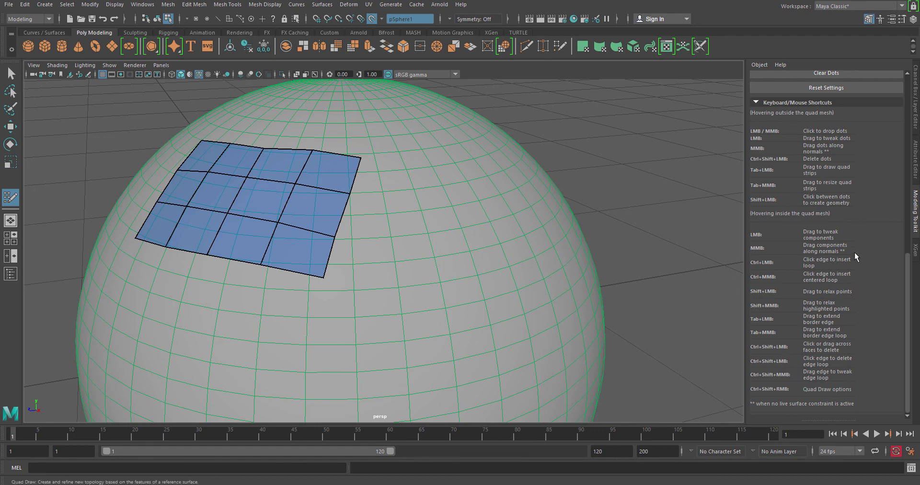
scroll(838, 265, "up", 3)
scroll(838, 265, "up", 3)
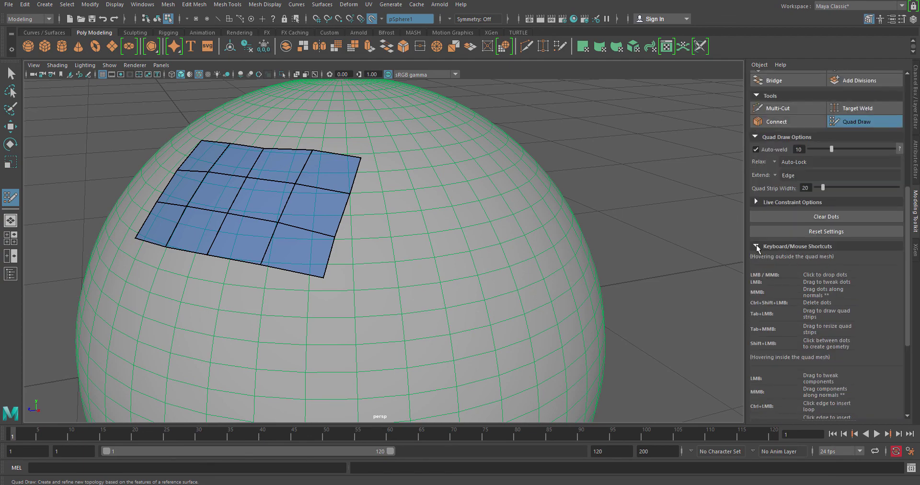
left_click(757, 246)
right_click_drag(575, 230, 506, 190, "alt")
left_click_drag(506, 190, 518, 252, "alt")
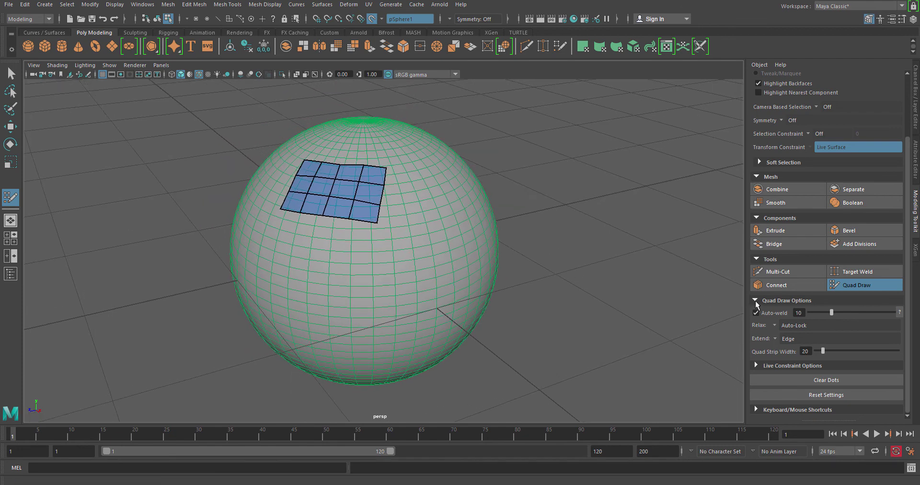